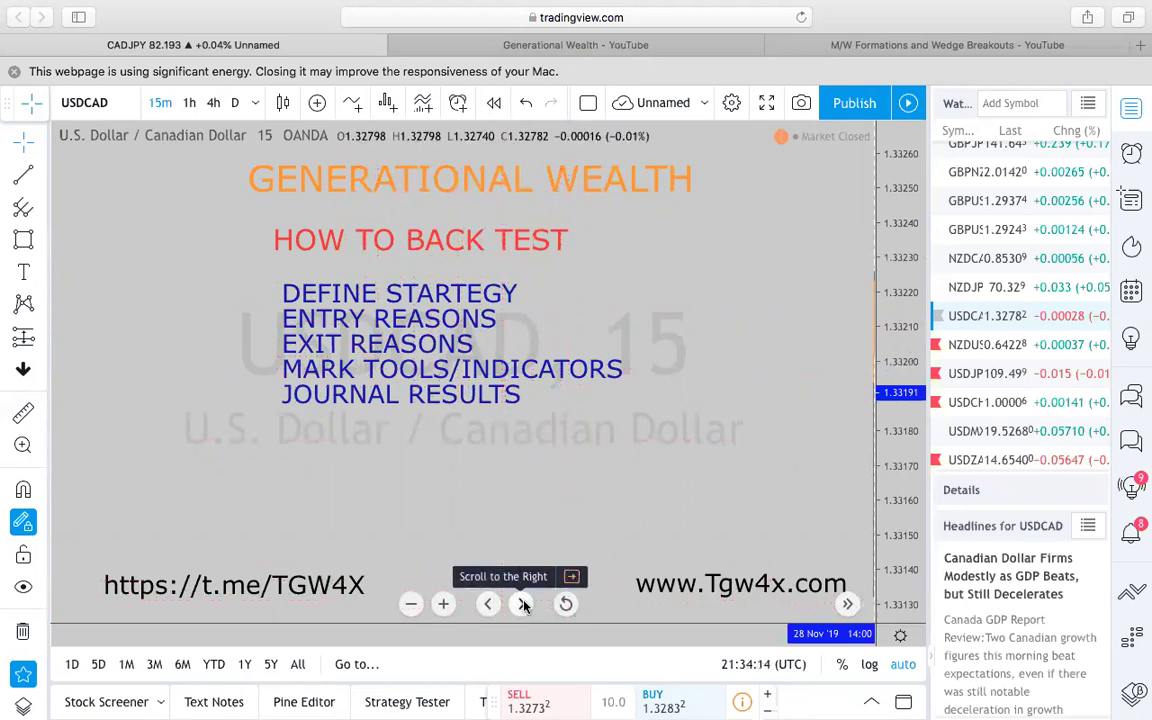
Step: Look over the back-test outline and the early September 2019 candles on the USDCAD 15-minute chart
left_click(522, 604)
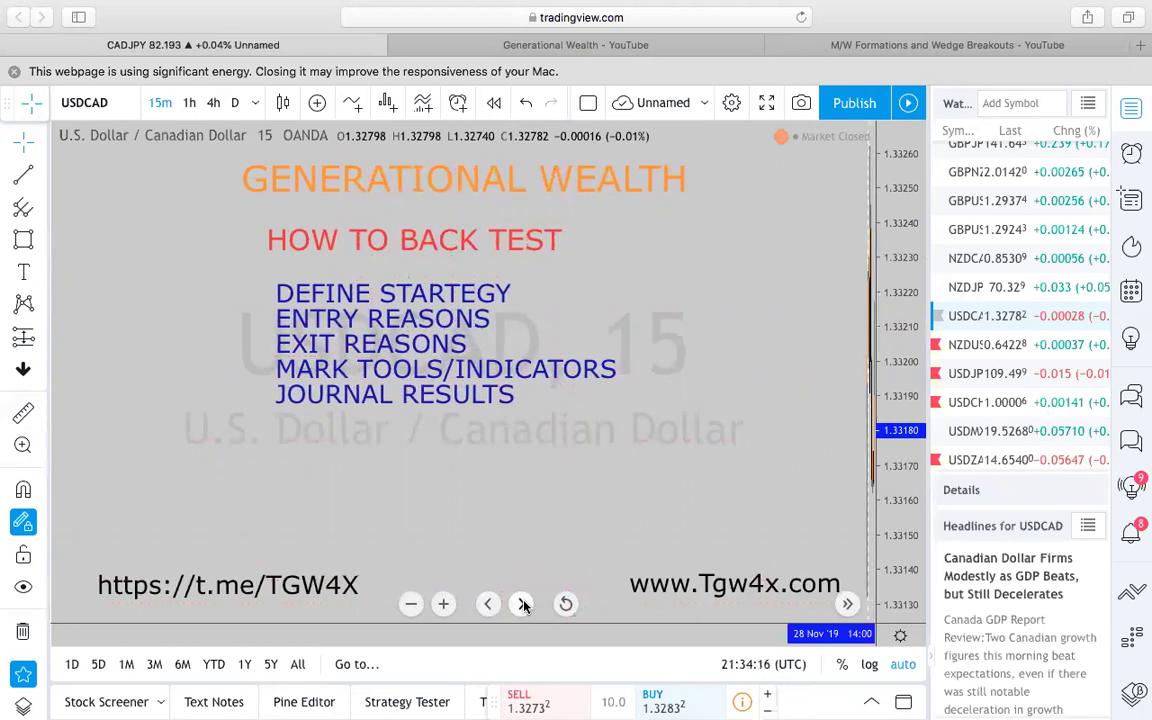
left_click(522, 604)
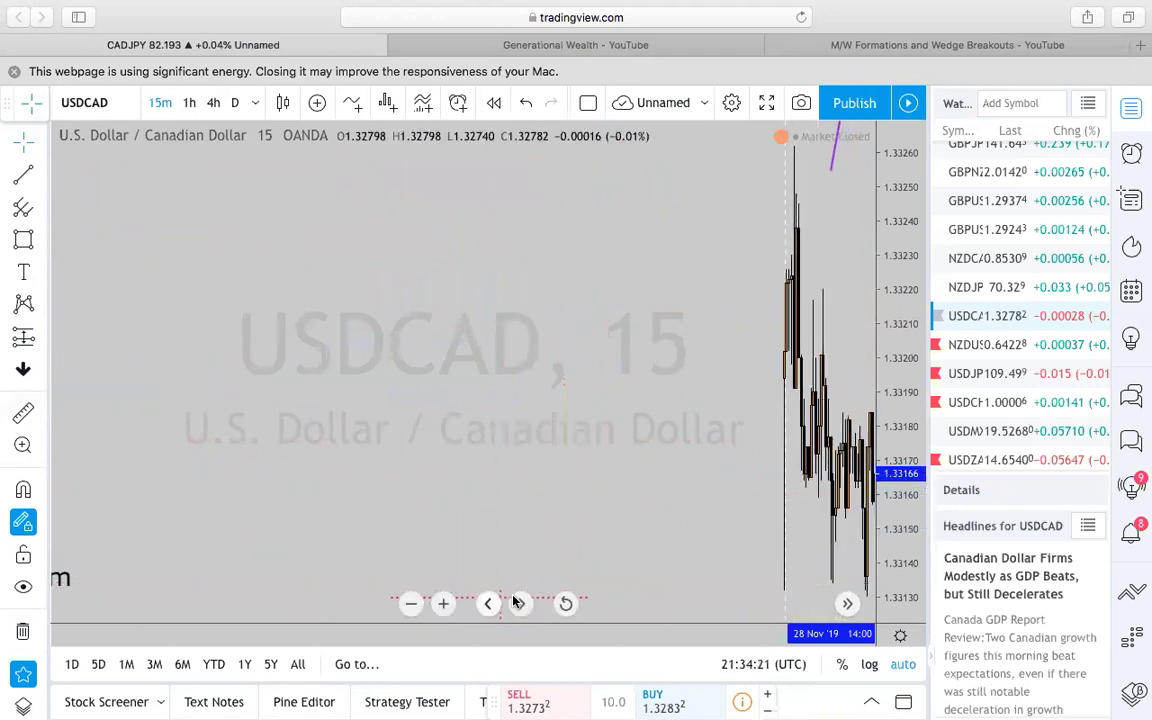
left_click(519, 603)
left_click(519, 603)
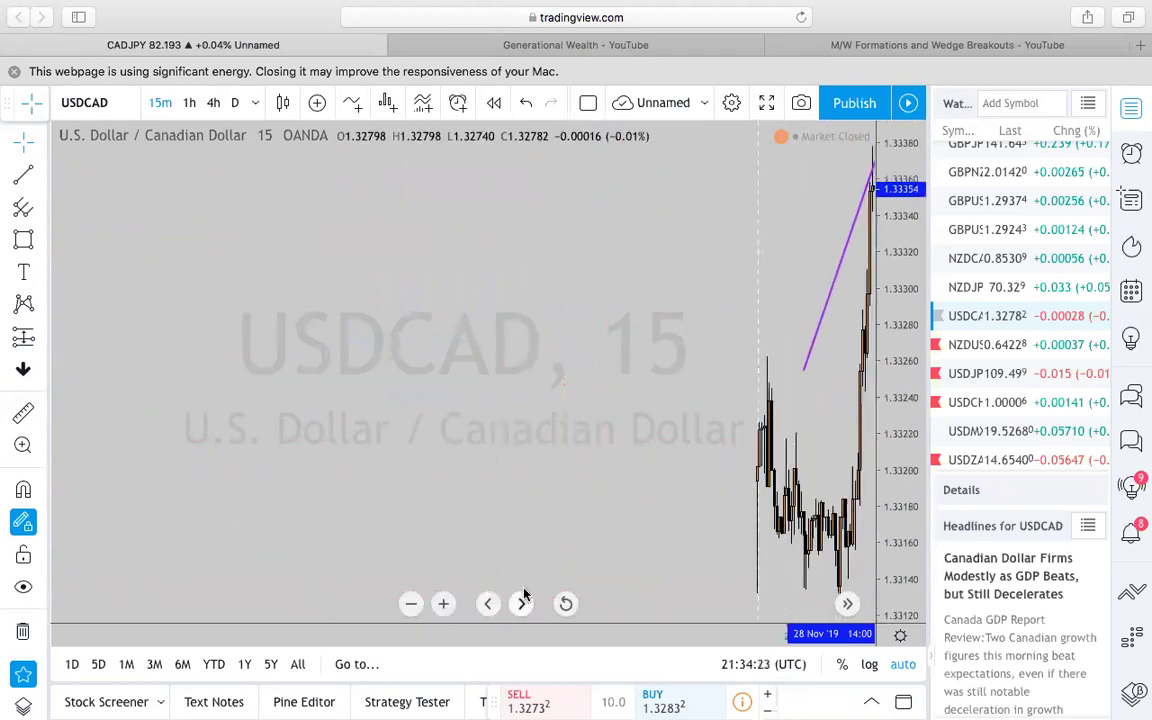
left_click(519, 603)
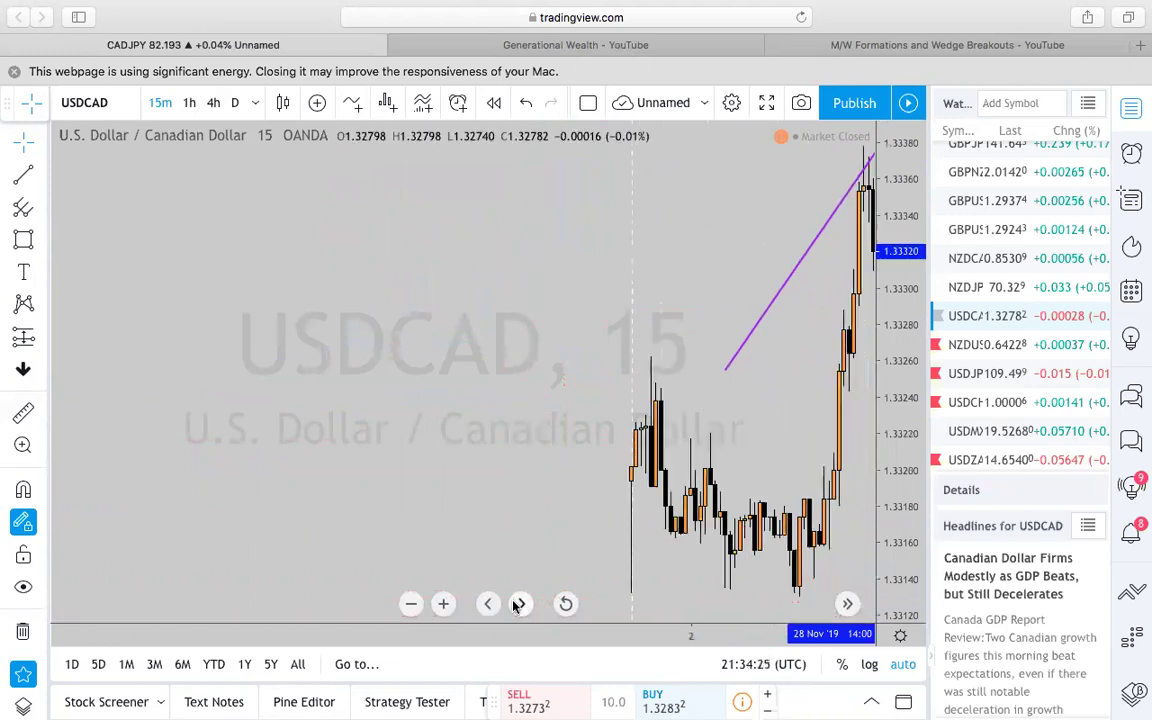
left_click(519, 603)
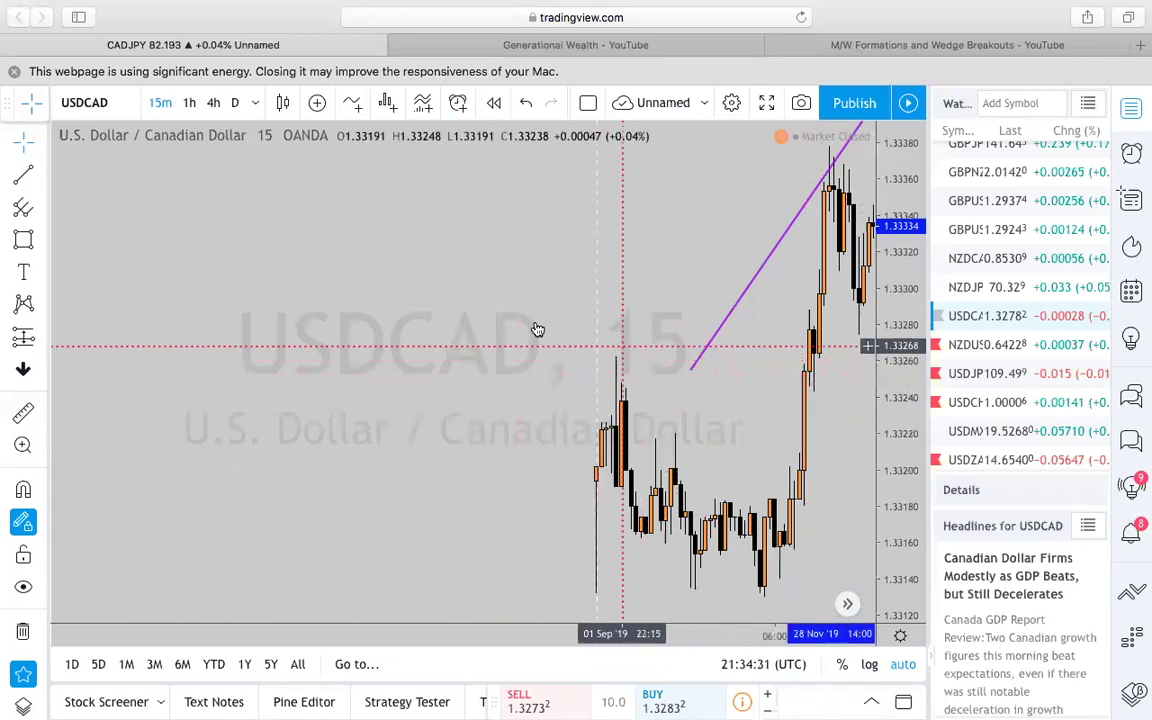
scroll(440, 395, "left", 5)
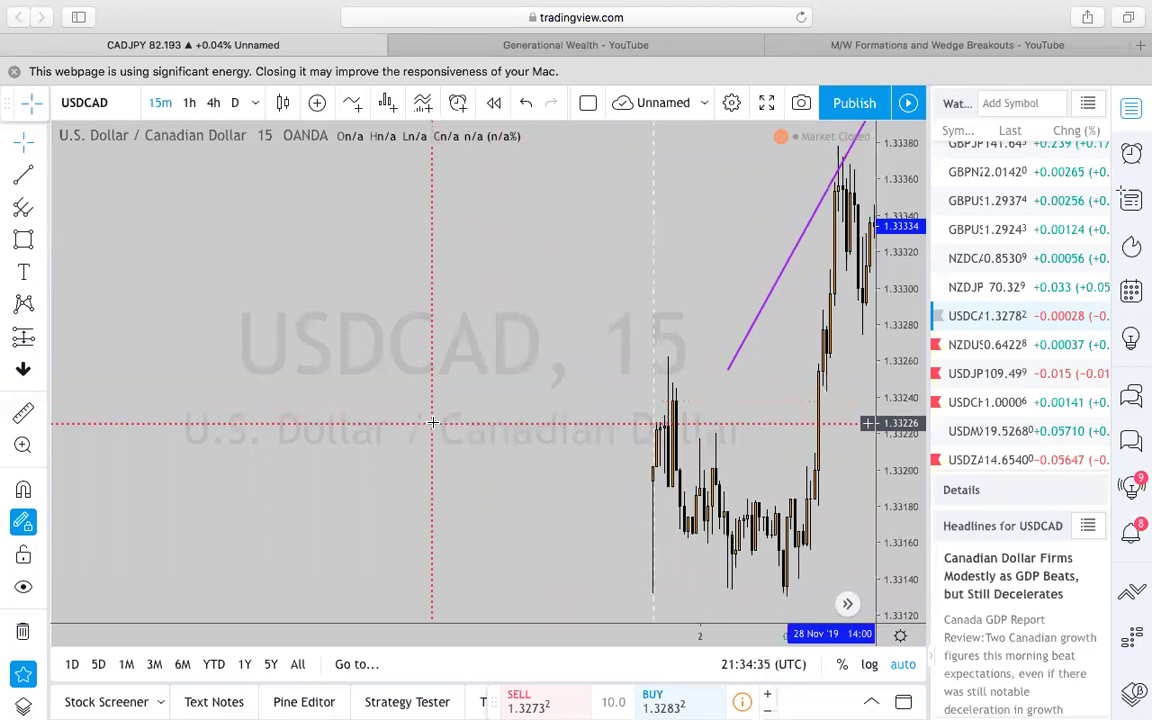
scroll(451, 415, "left", 1)
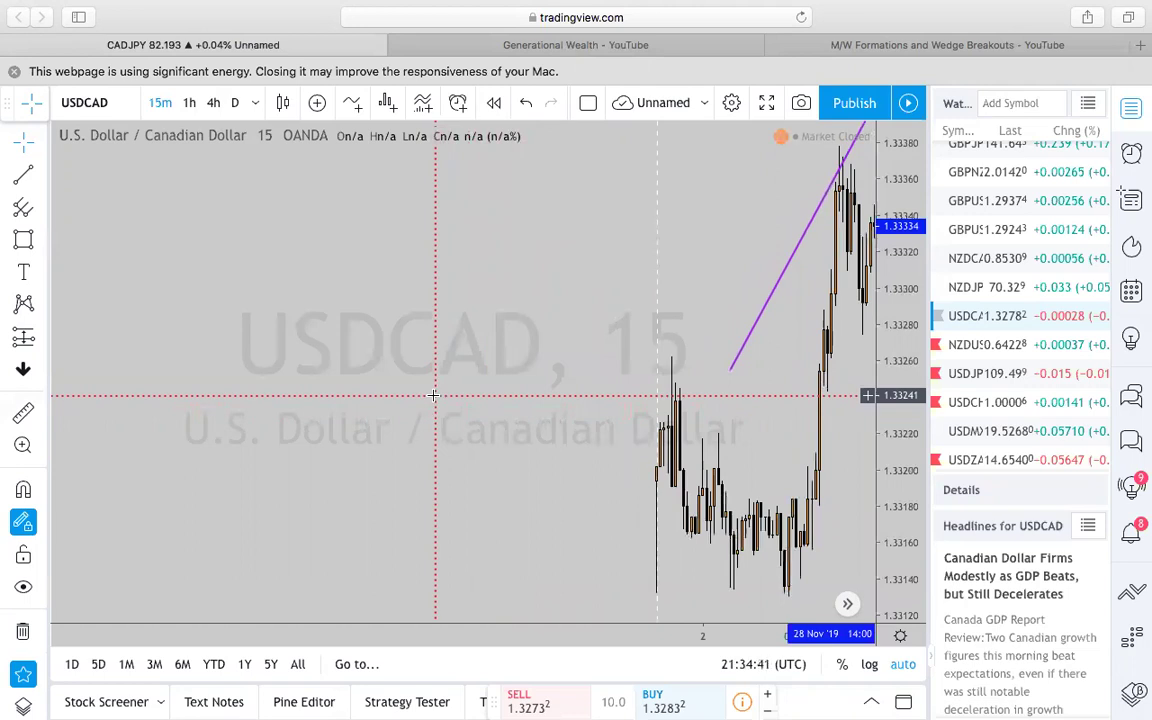
left_click_drag(433, 395, 597, 450)
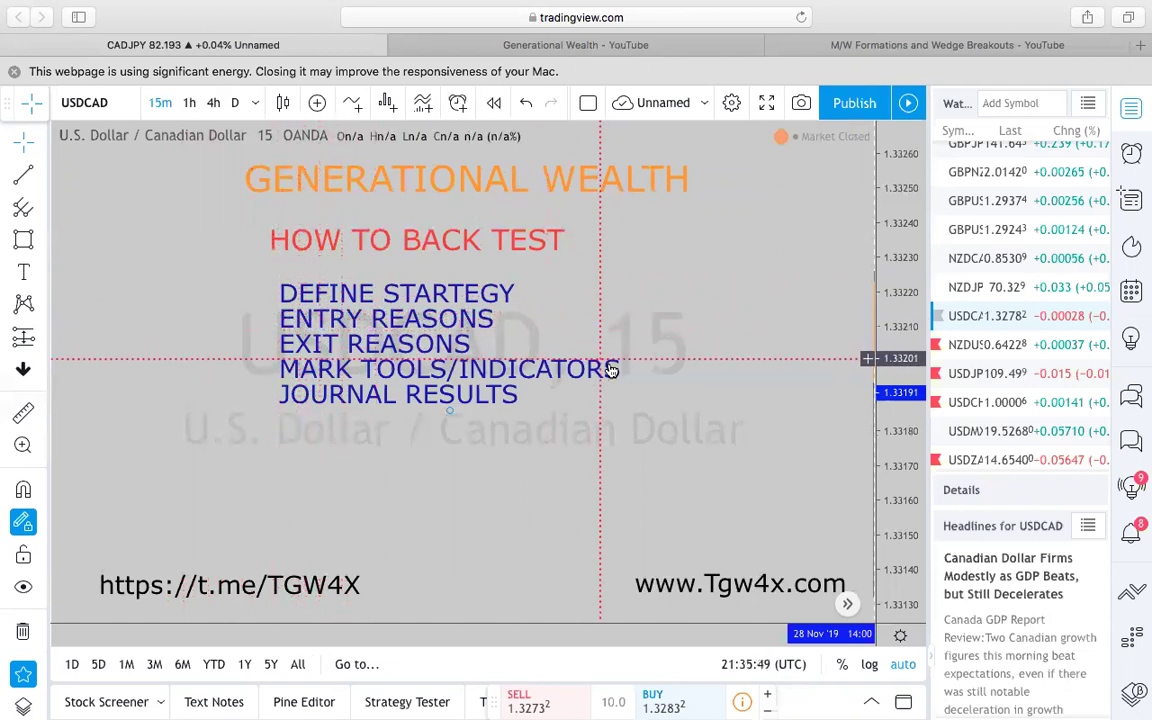
left_click(521, 603)
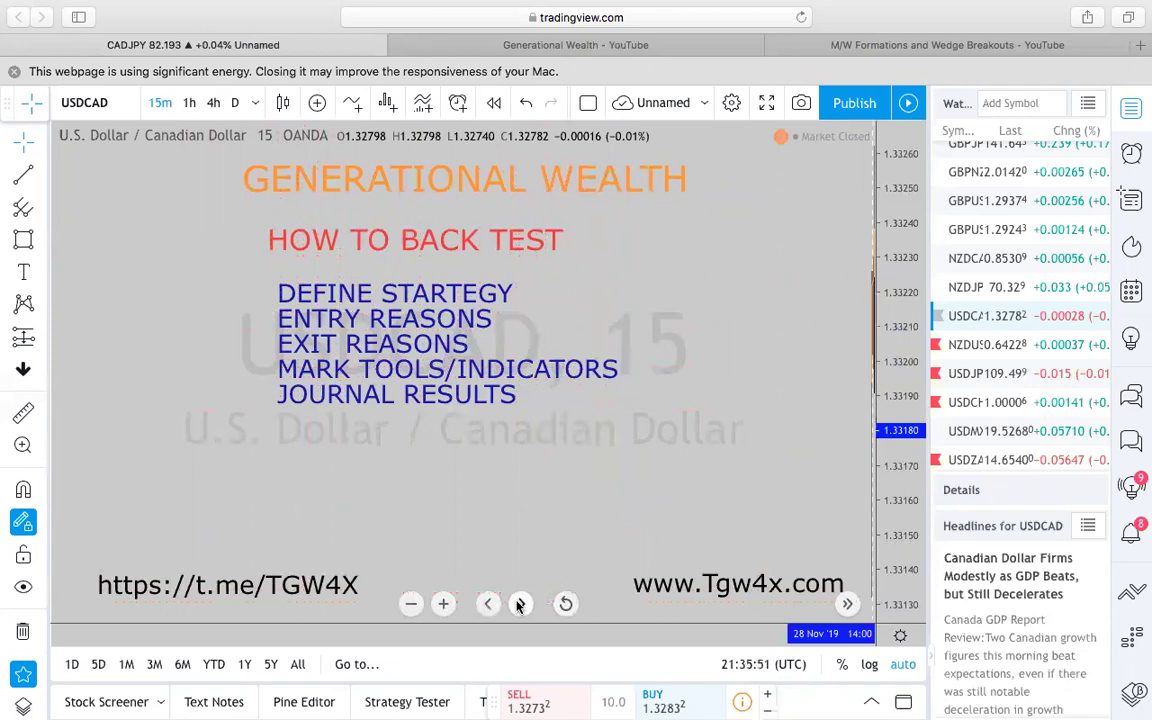
left_click(521, 603)
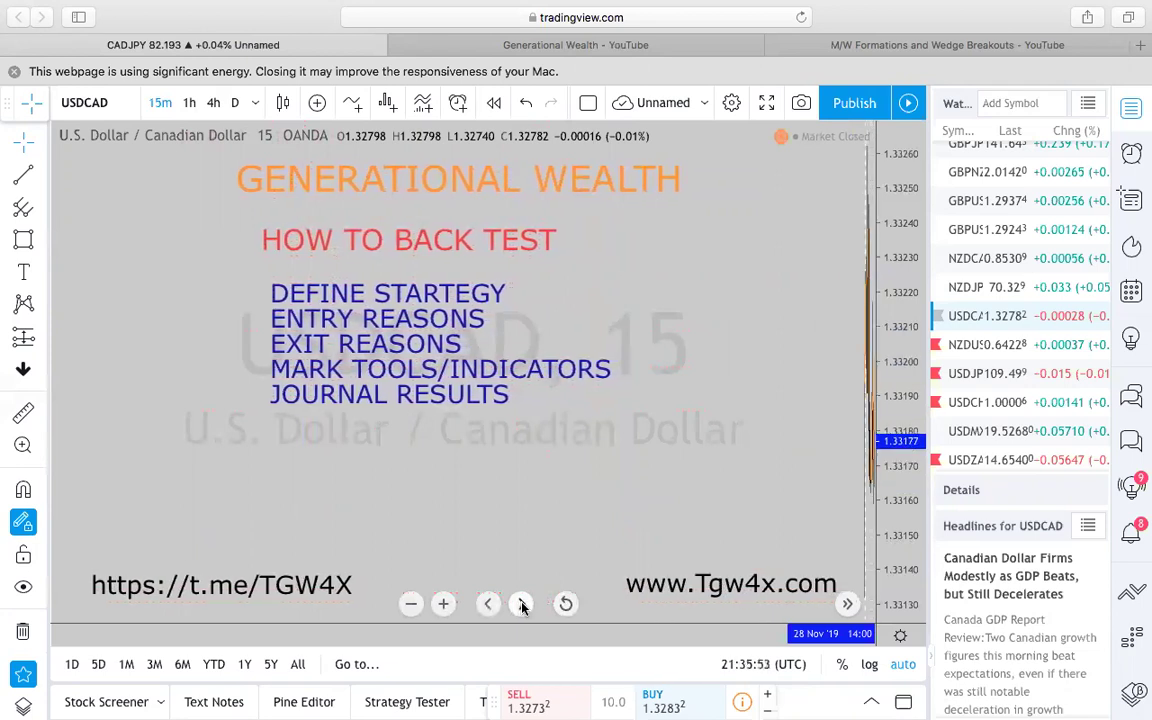
scroll(390, 455, "left", 2)
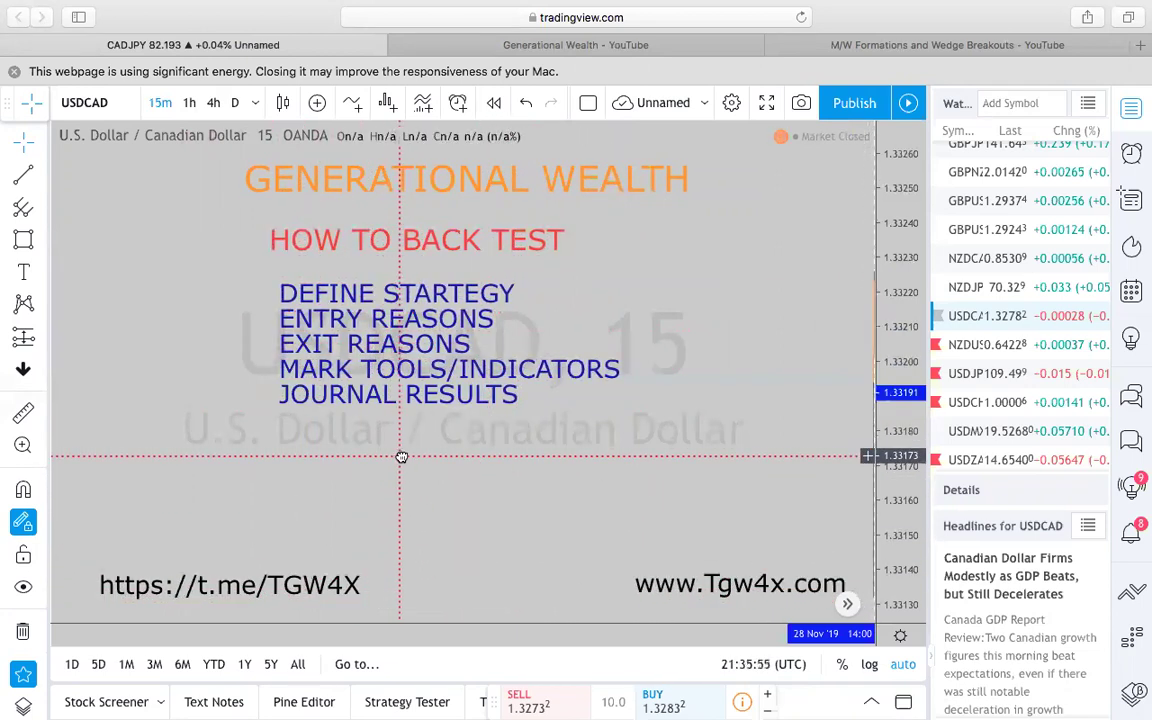
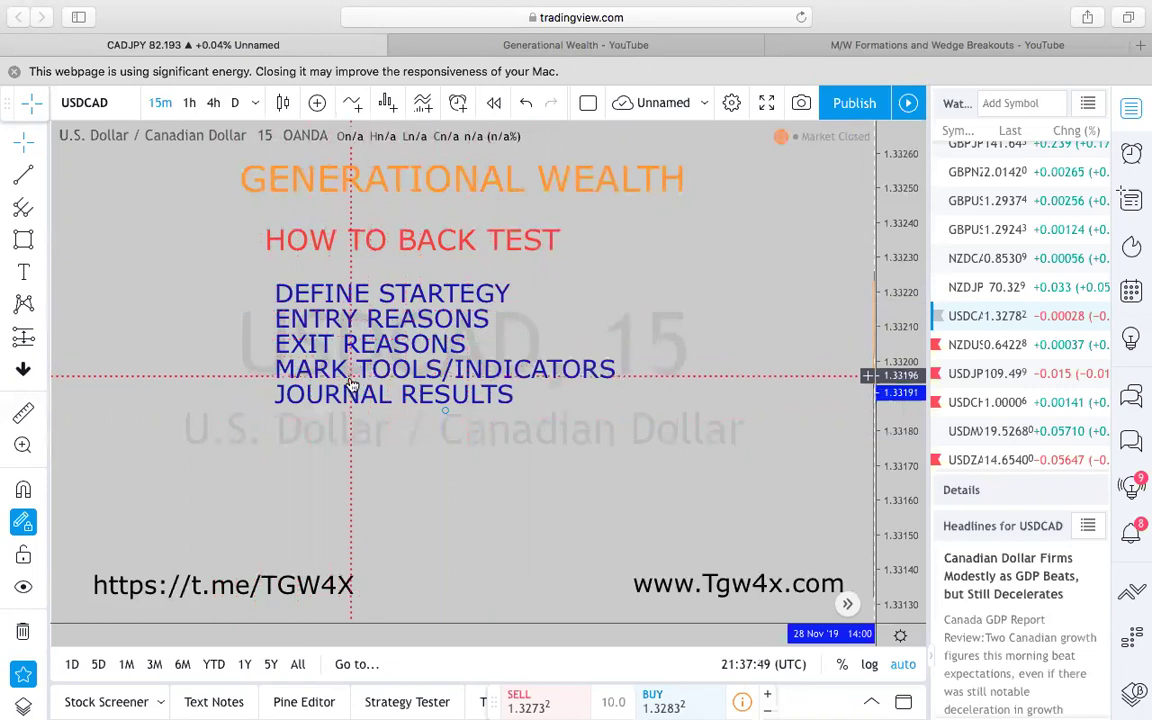
Step: Add the text note "PAIR/ENTRY/EXIT/SL/PIP/W OR L" and position it beneath the back-test outline
left_click(23, 271)
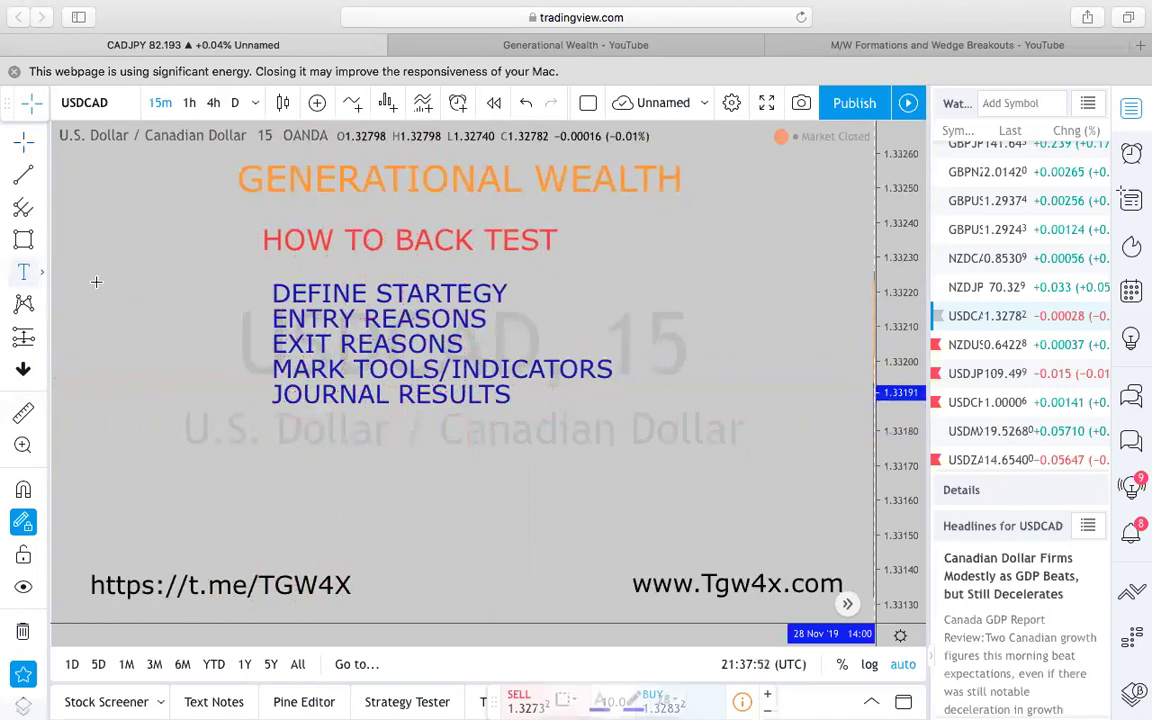
left_click(278, 510)
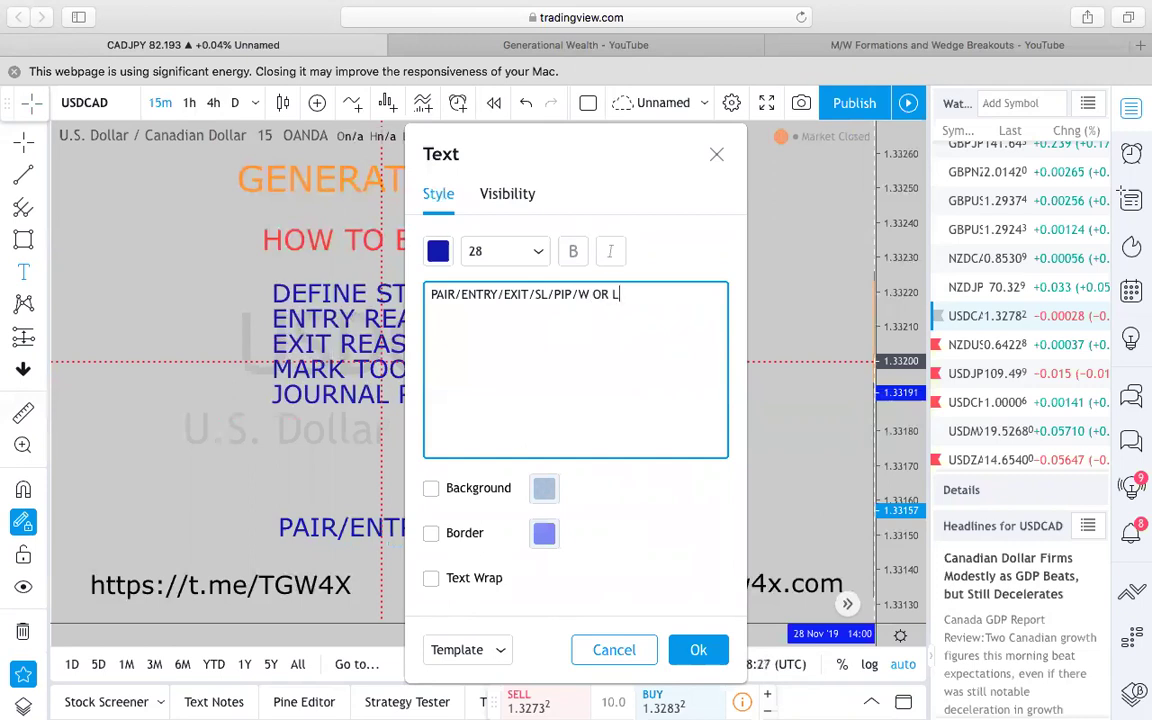
left_click(693, 652)
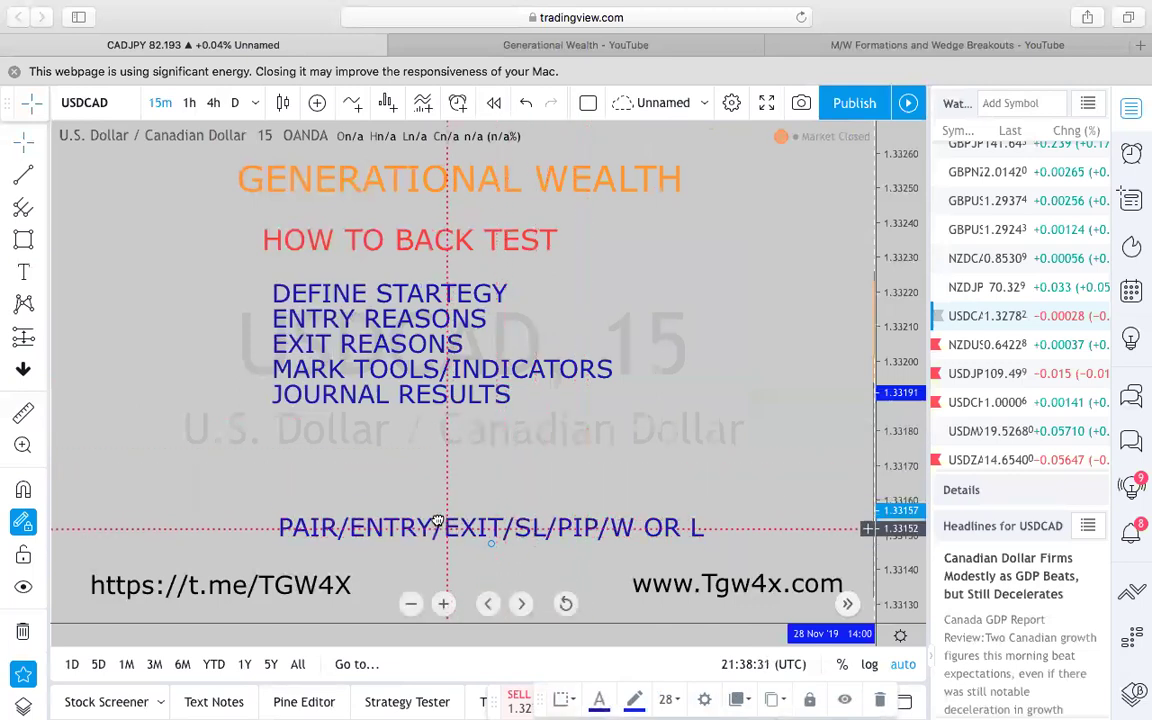
left_click_drag(456, 512, 404, 453)
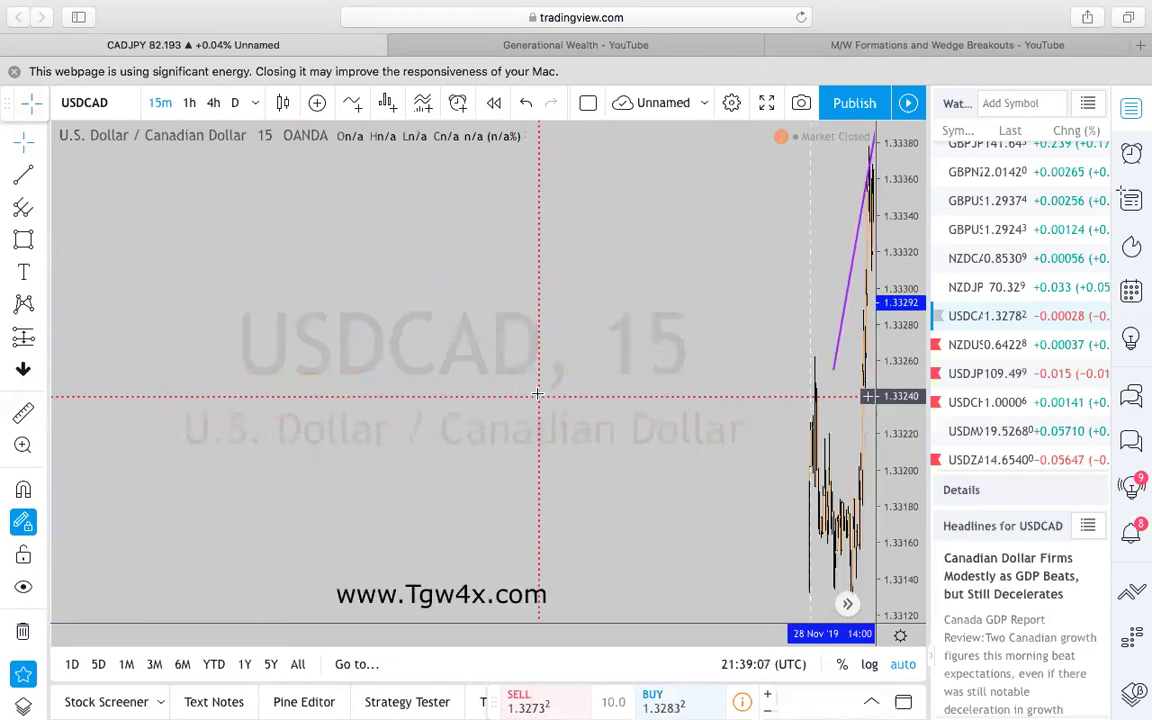
Step: Add the text label "S/M" above the opening candles at 02 Sep '19 00:30, at about 1.33310
scroll(510, 405, "up", 8)
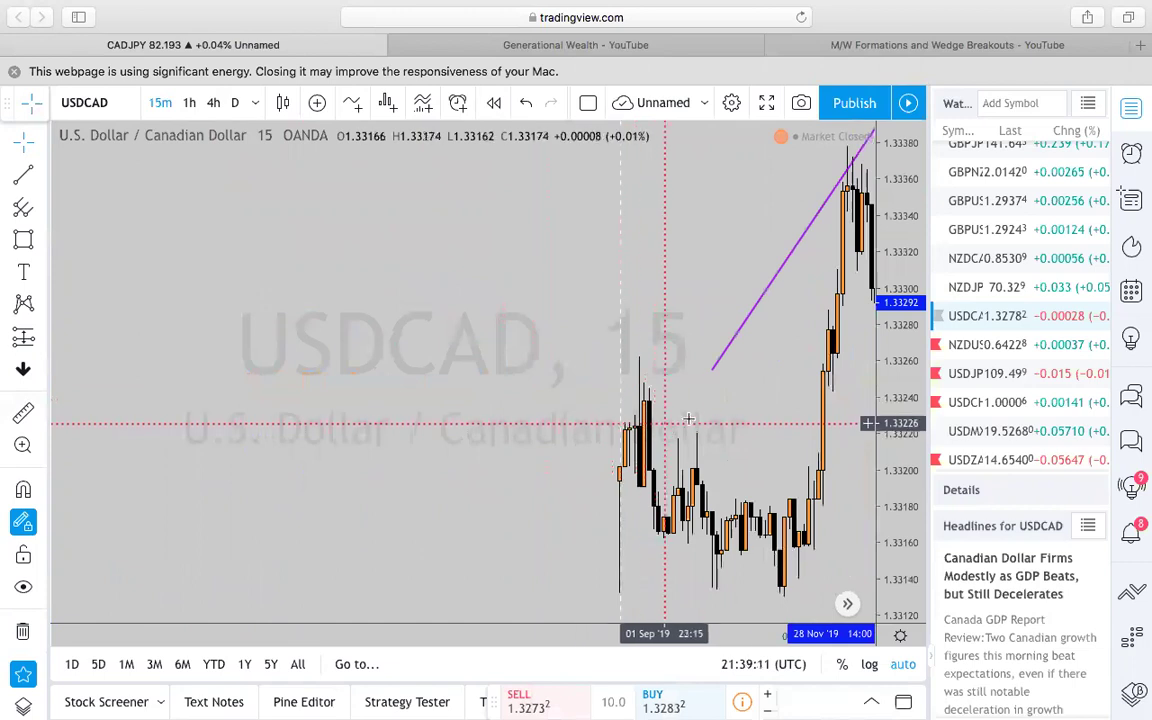
left_click(24, 275)
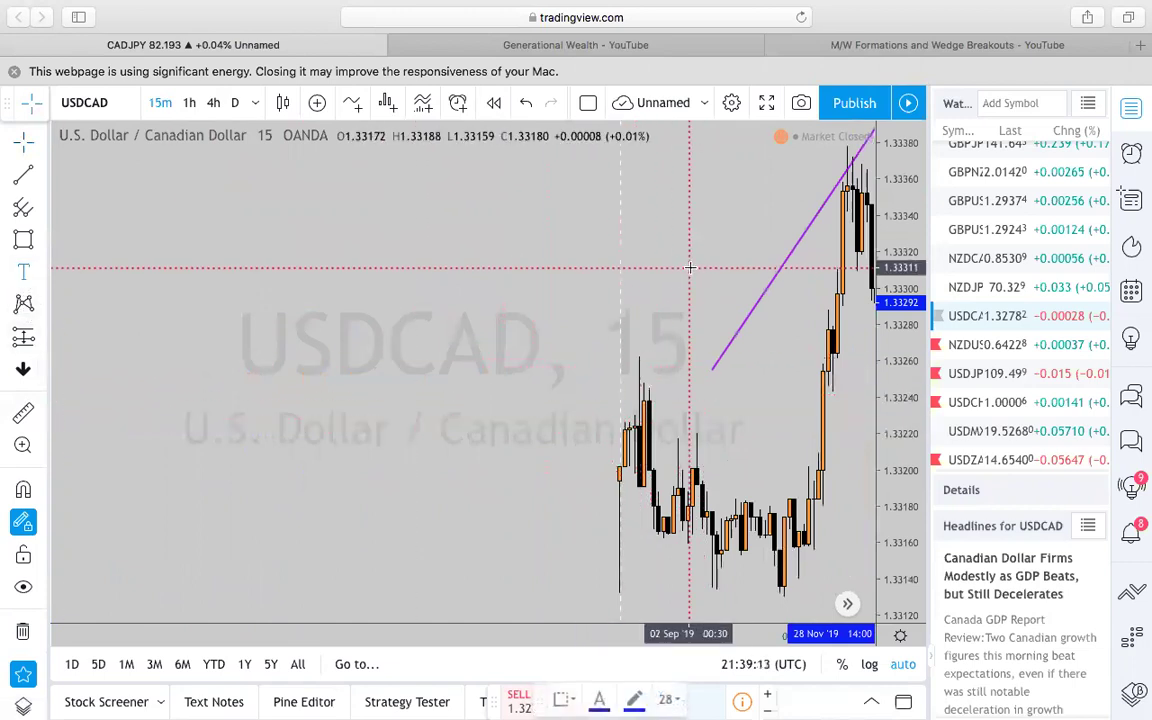
left_click(689, 269)
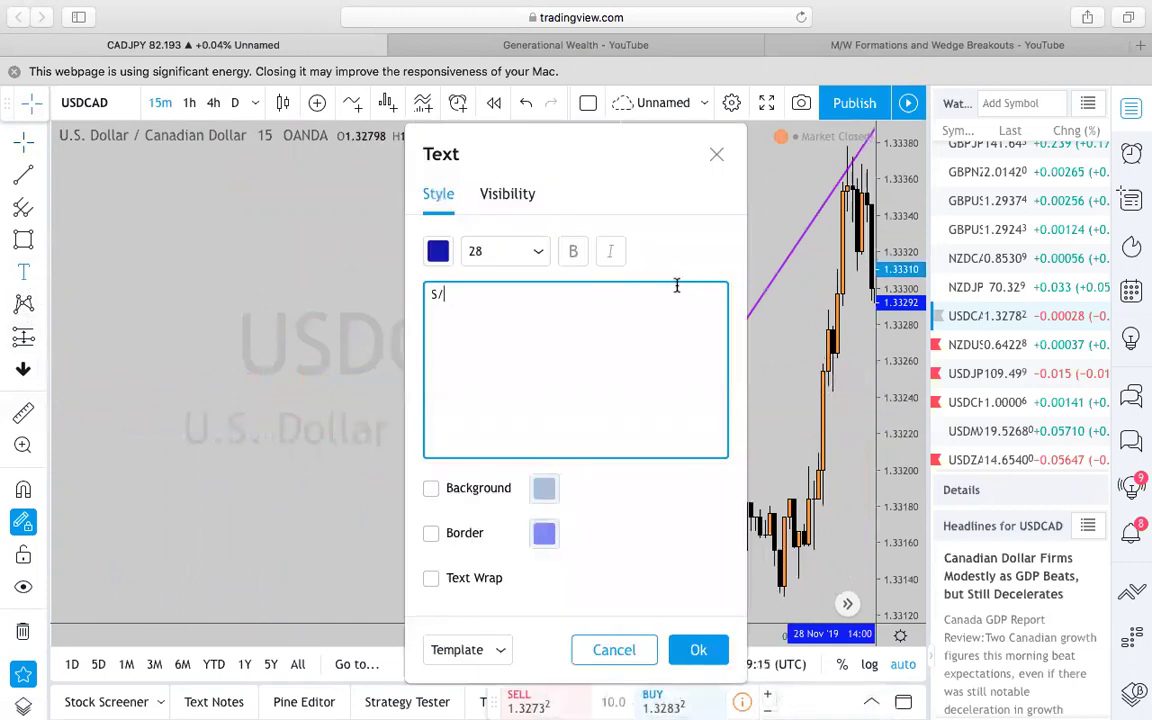
left_click(703, 651)
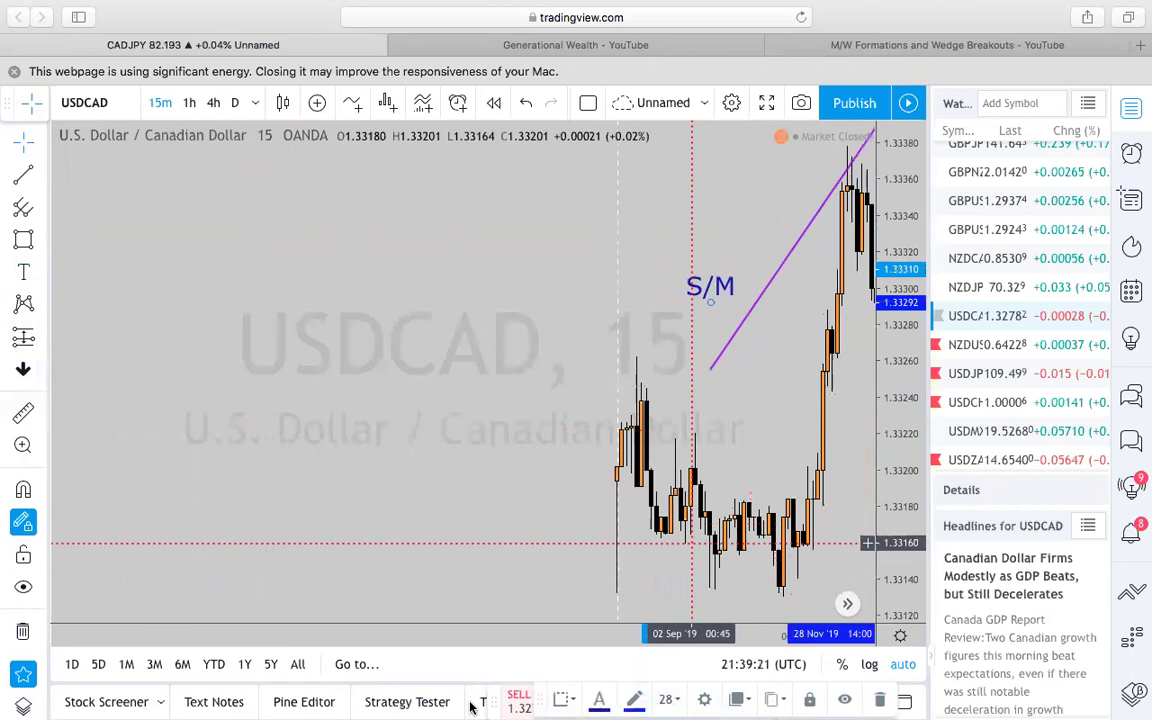
Step: Add the text label "T" just after the second day's opening line, at about 02 Sep '19 21:45 and 1.33518
left_click(520, 604)
left_click(520, 604)
scroll(569, 460, "right", 5)
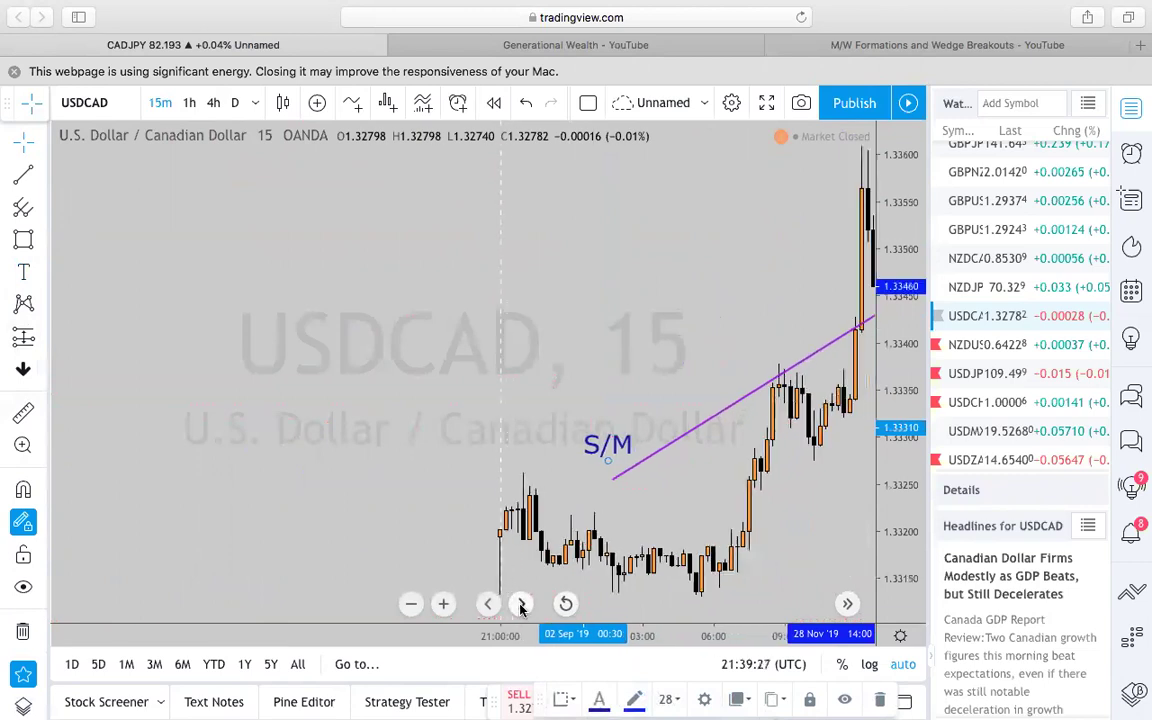
left_click(520, 604)
left_click(520, 604)
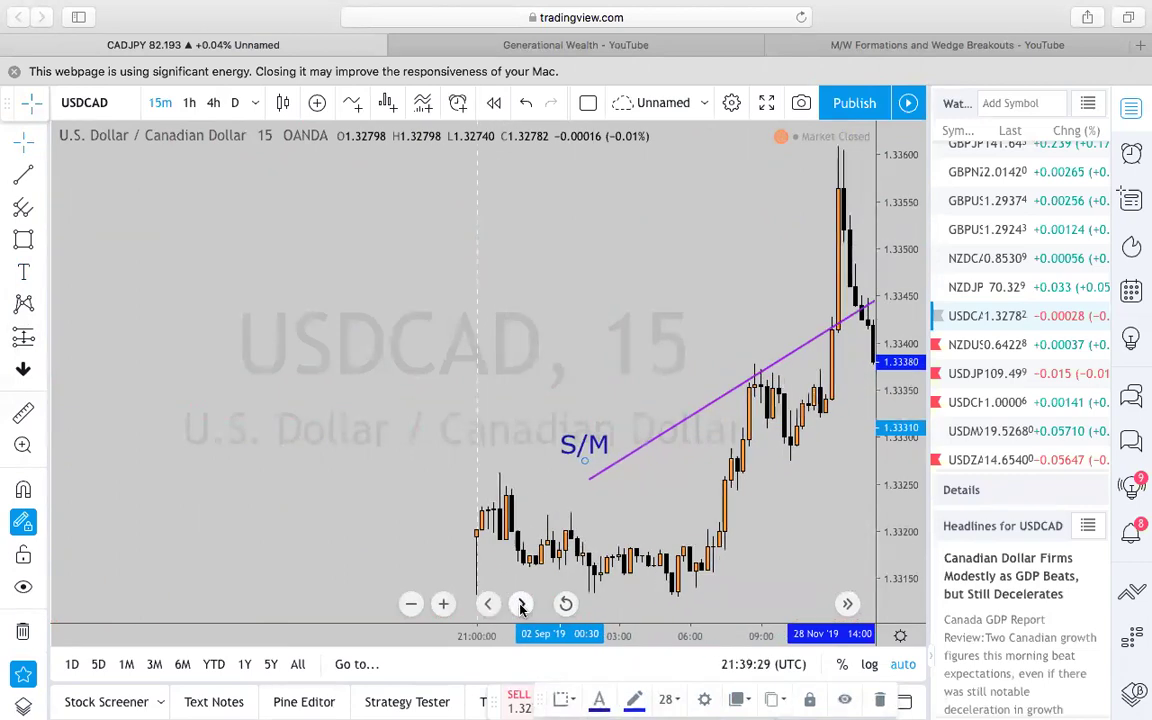
left_click(520, 604)
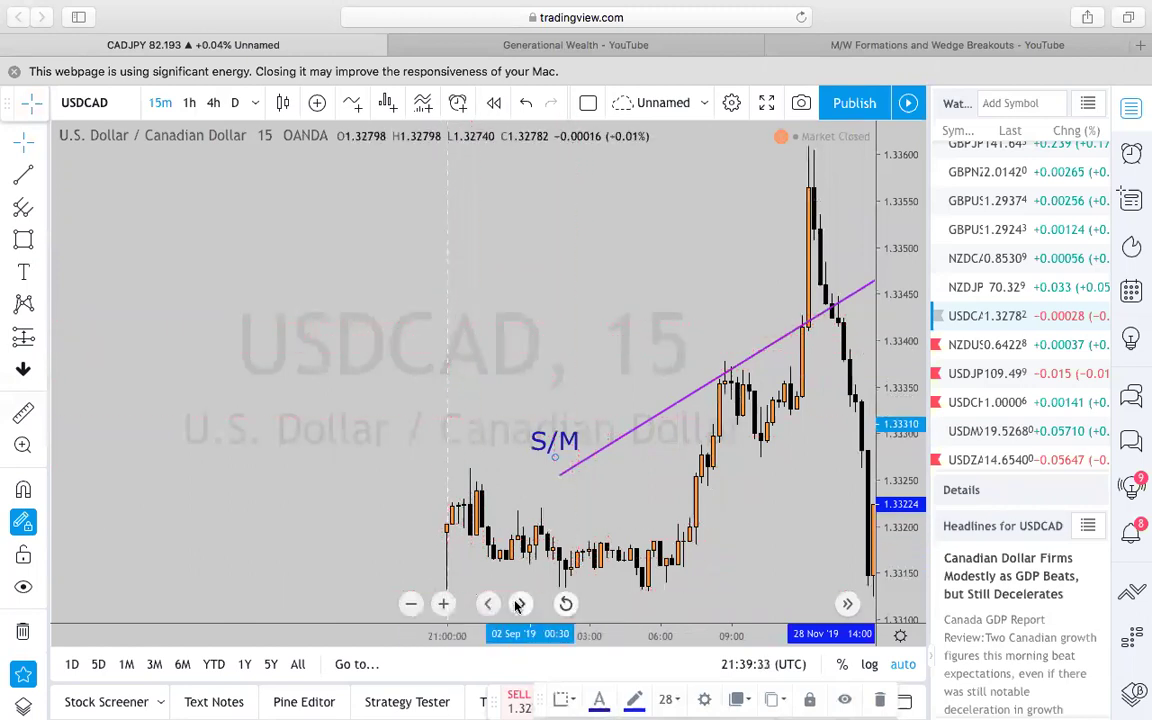
left_click(519, 604)
left_click(519, 604)
left_click(519, 604)
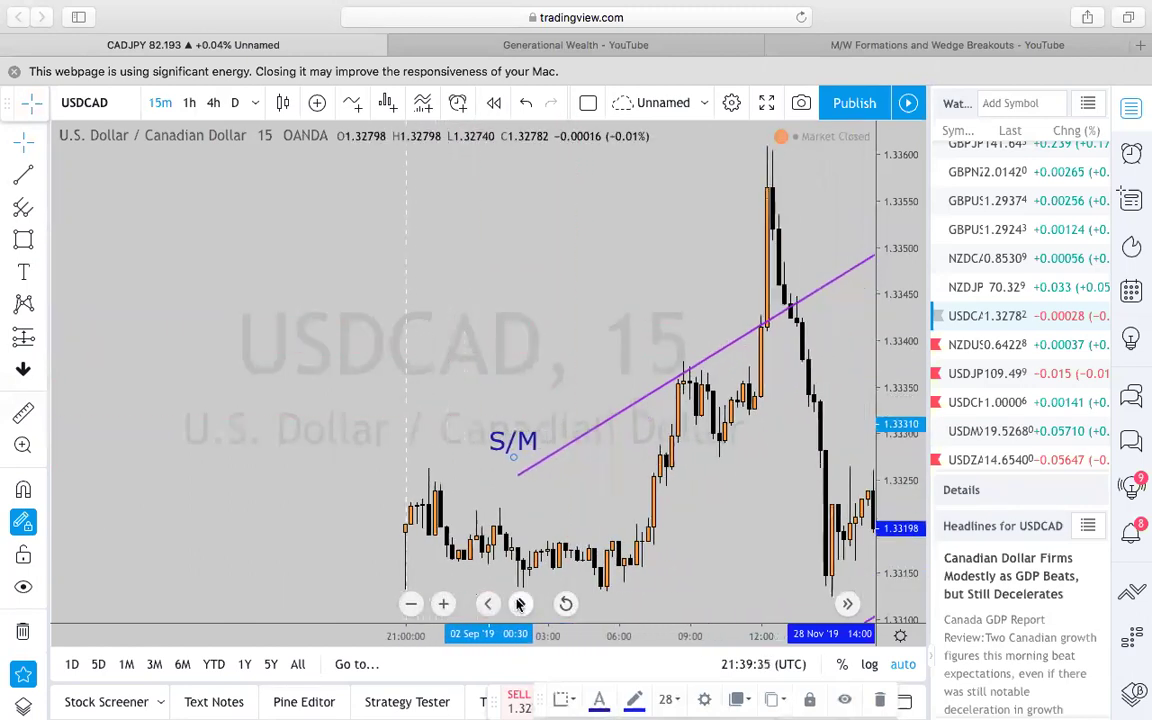
left_click(519, 604)
left_click(519, 604)
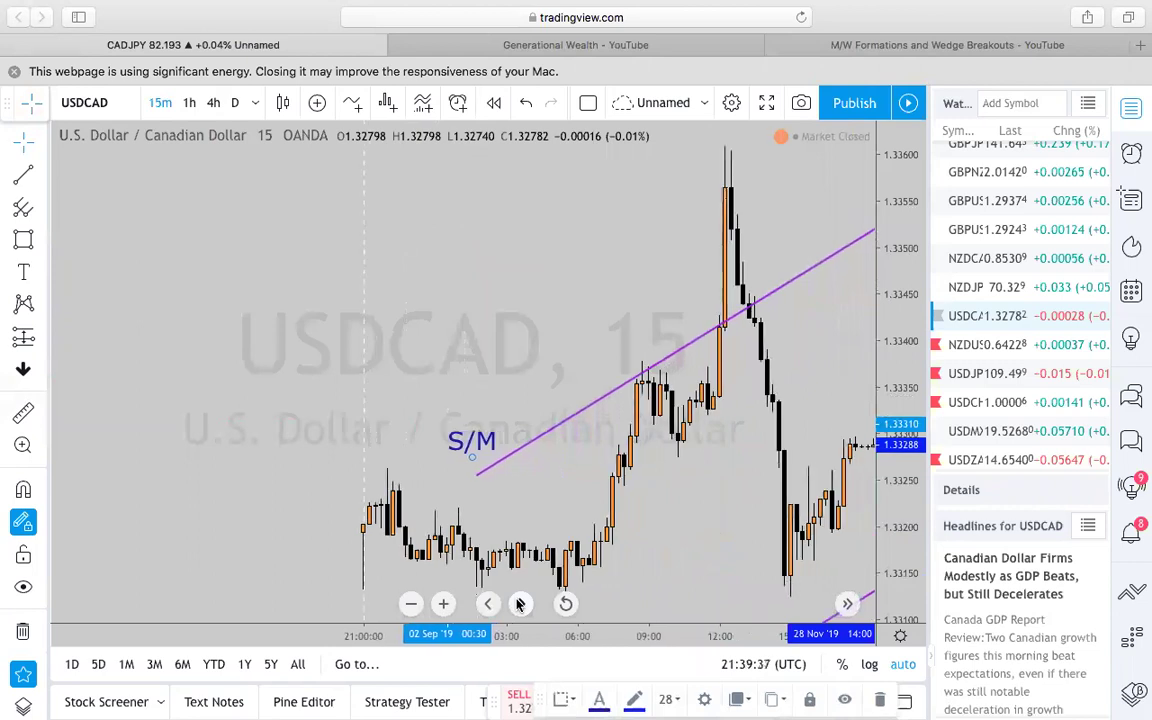
left_click(519, 604)
left_click(519, 604)
left_click(519, 604)
left_click(519, 604)
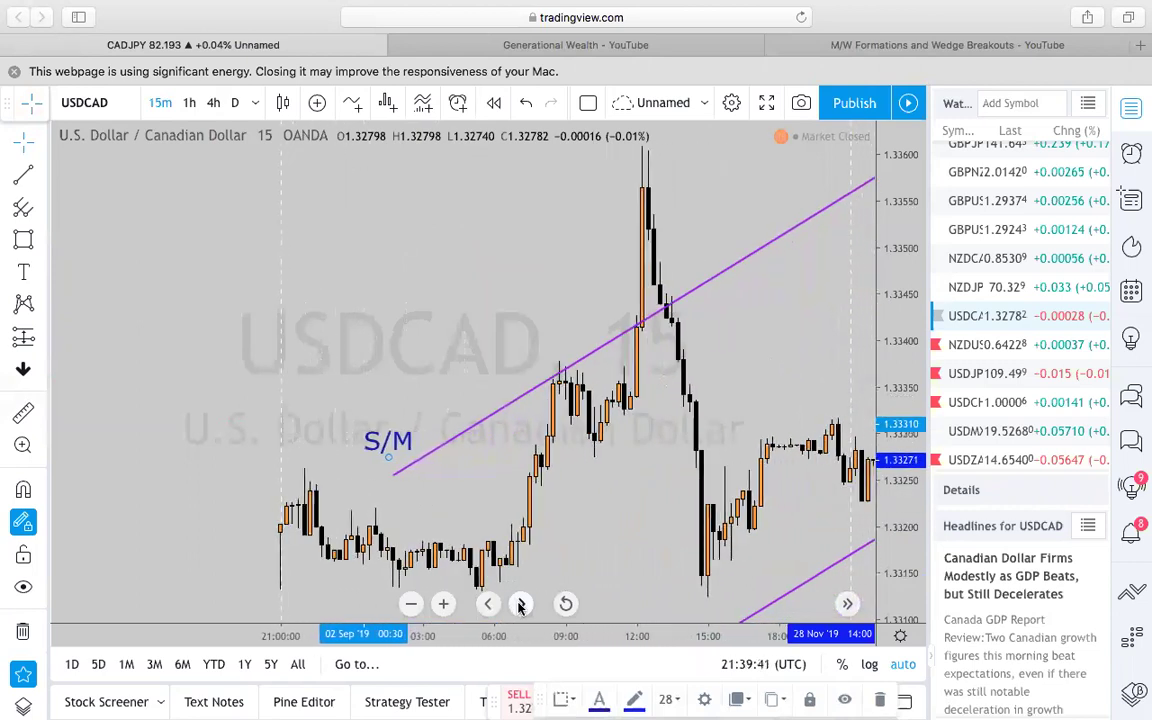
left_click(20, 271)
left_click(822, 260)
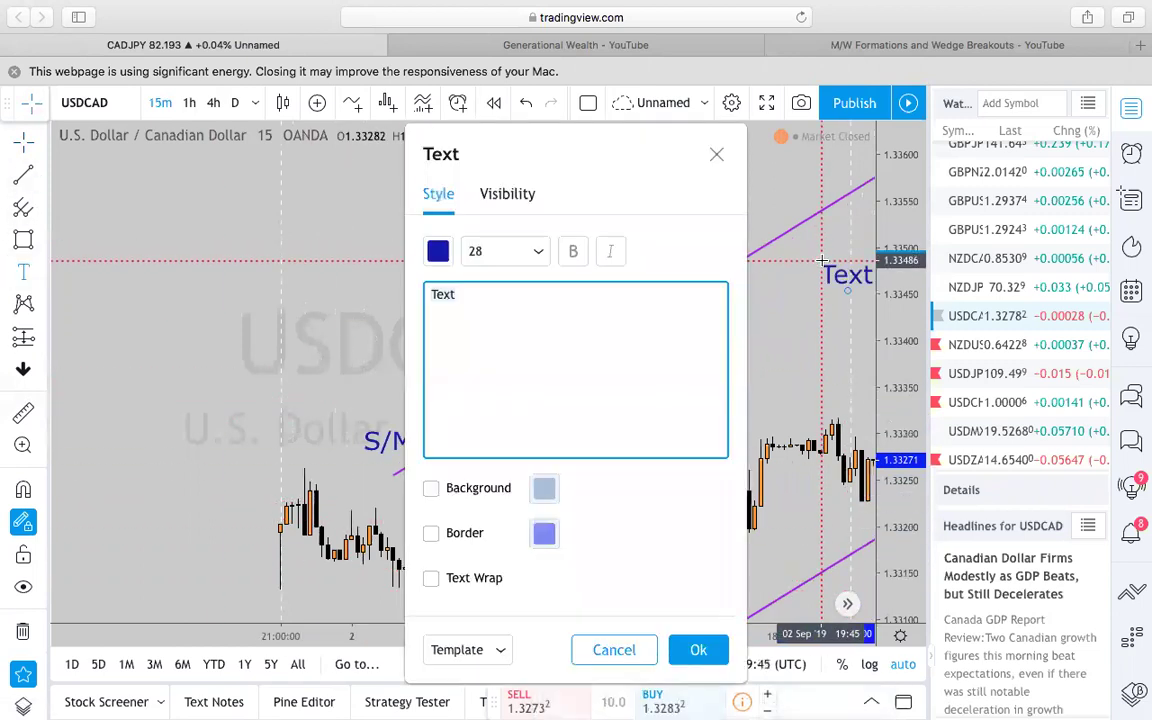
type("T")
left_click(698, 650)
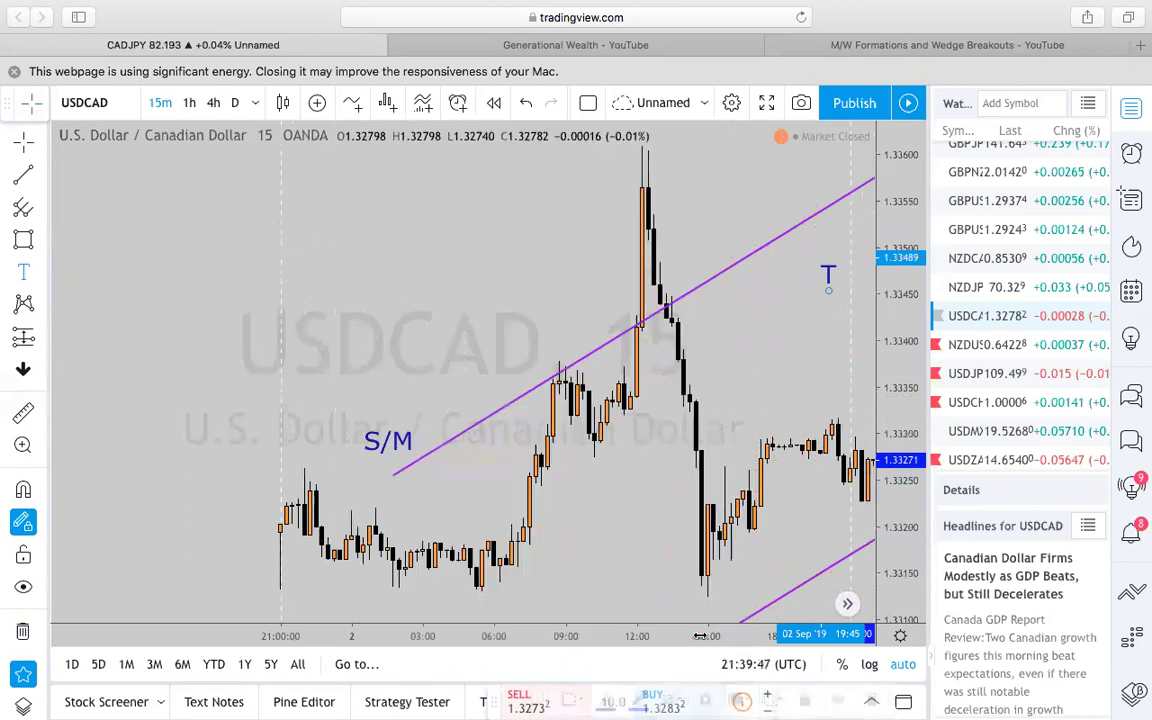
left_click_drag(826, 277, 871, 248)
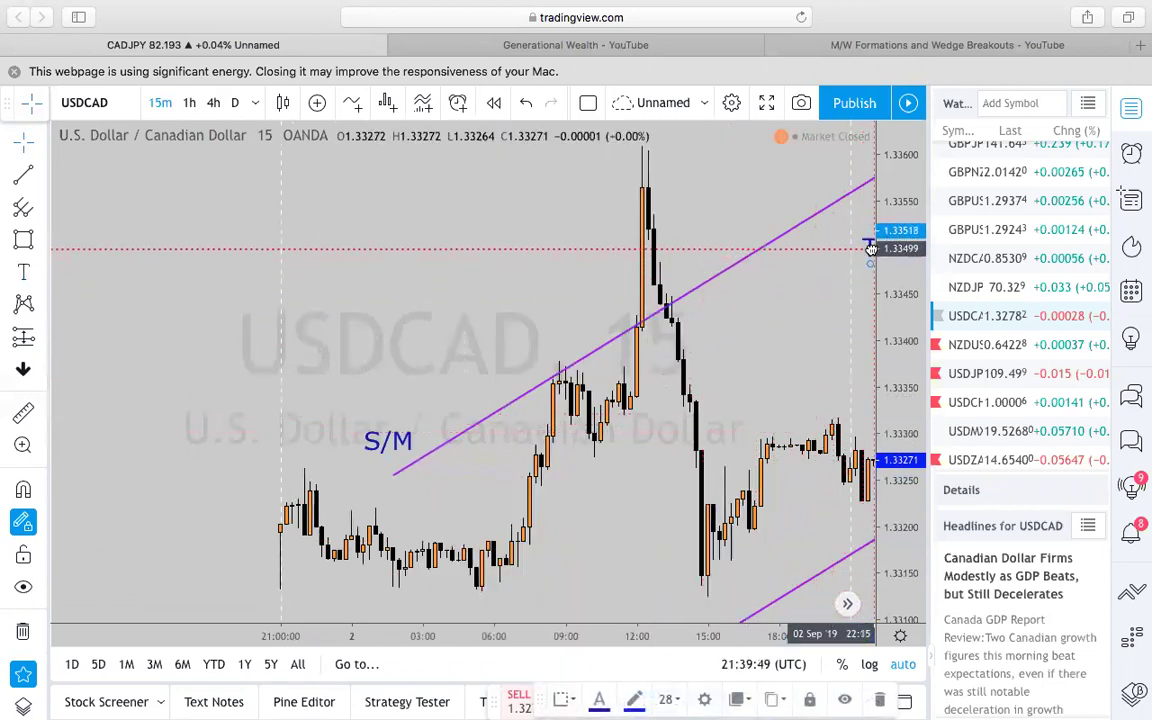
Step: Draw a thin rectangle across the day's high at about 1.33581 to 1.33599, and clone it onto the low at about 1.33131 to 1.33149
left_click(22, 240)
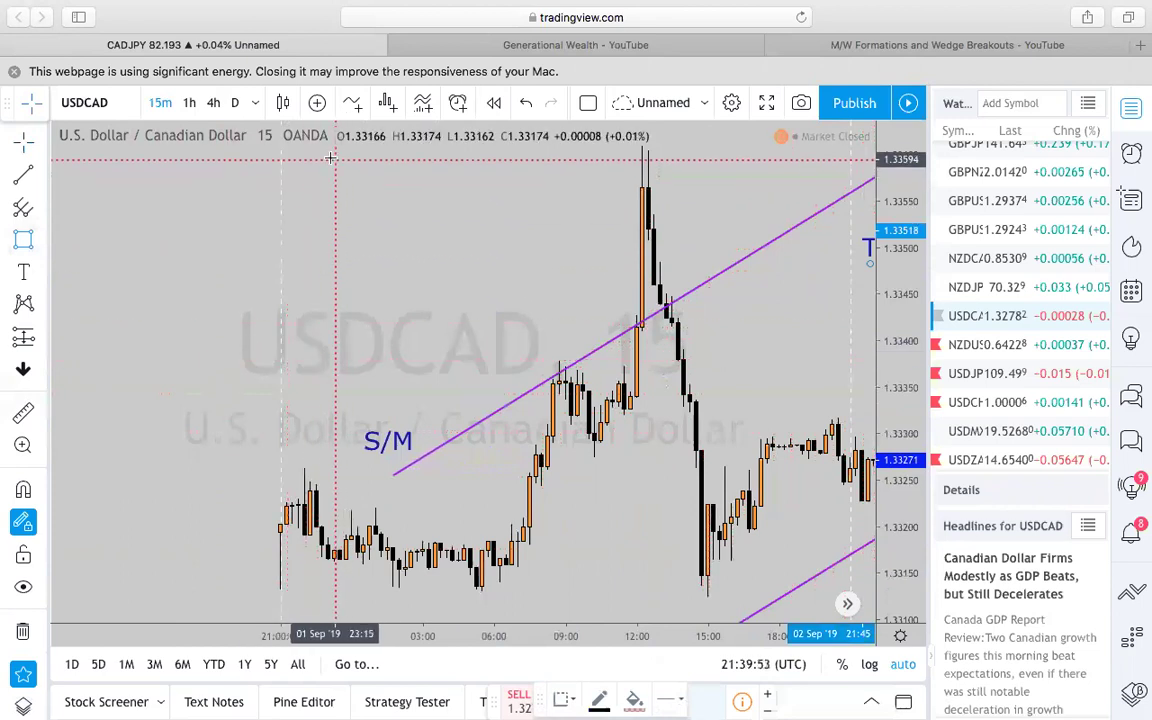
mouse_move(330, 157)
left_mouse_down()
mouse_move(496, 174)
mouse_move(873, 171)
left_mouse_up()
left_click(772, 699)
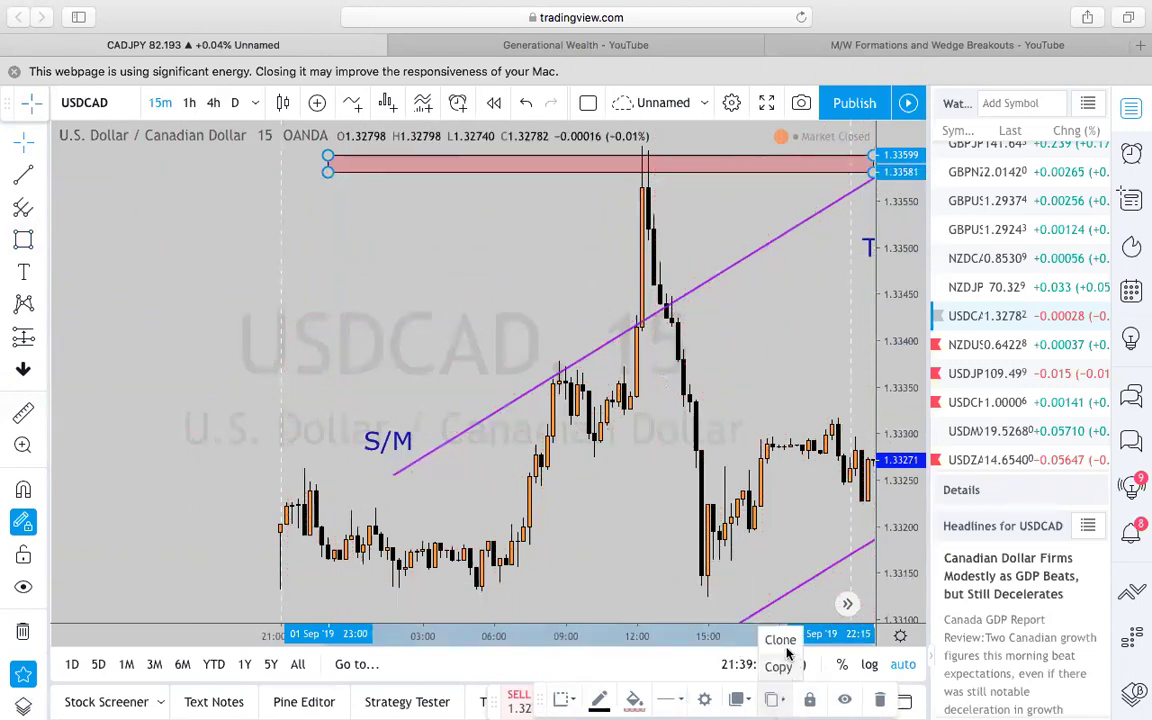
left_click(780, 640)
right_click(505, 262)
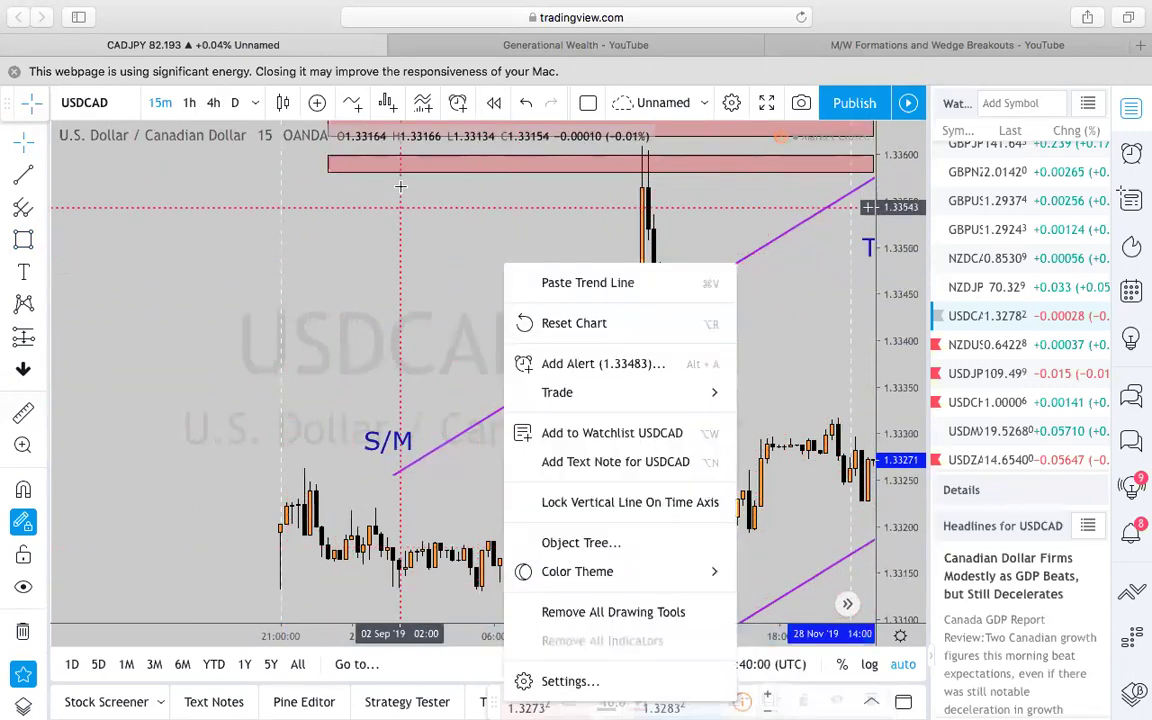
left_click(716, 147)
mouse_move(714, 142)
left_mouse_down()
mouse_move(683, 426)
mouse_move(626, 593)
mouse_move(570, 596)
mouse_move(715, 591)
left_mouse_up()
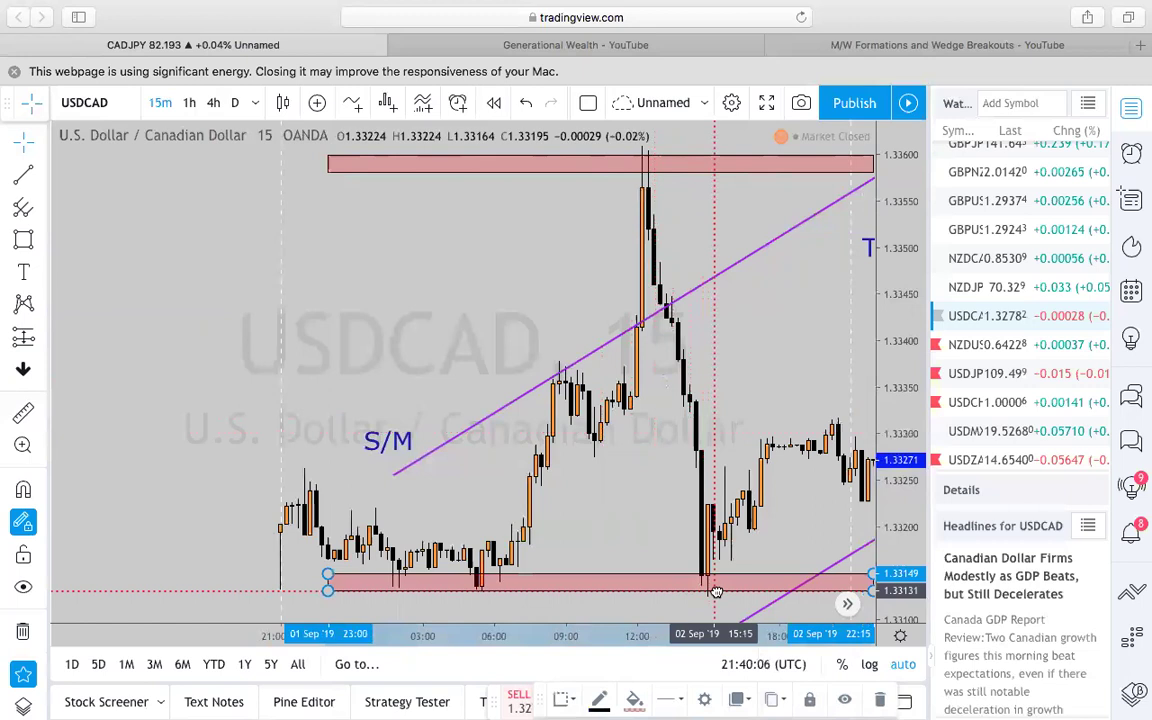
right_click(392, 333)
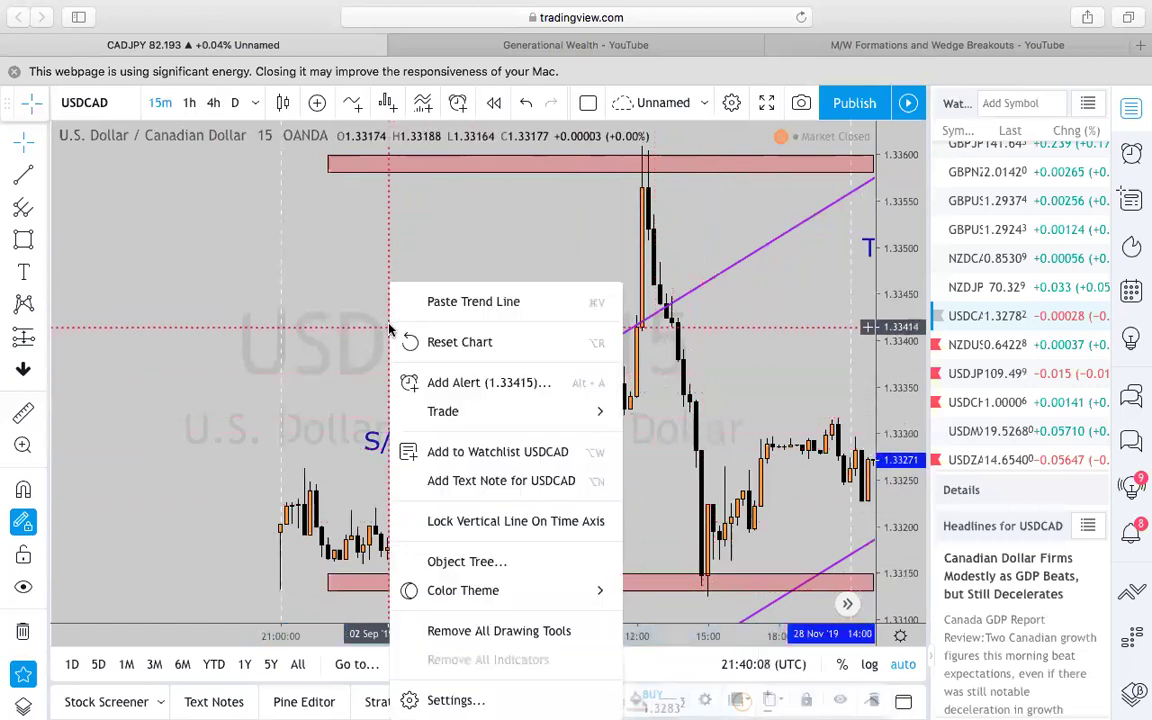
left_click(495, 278)
left_click_drag(495, 278, 451, 291)
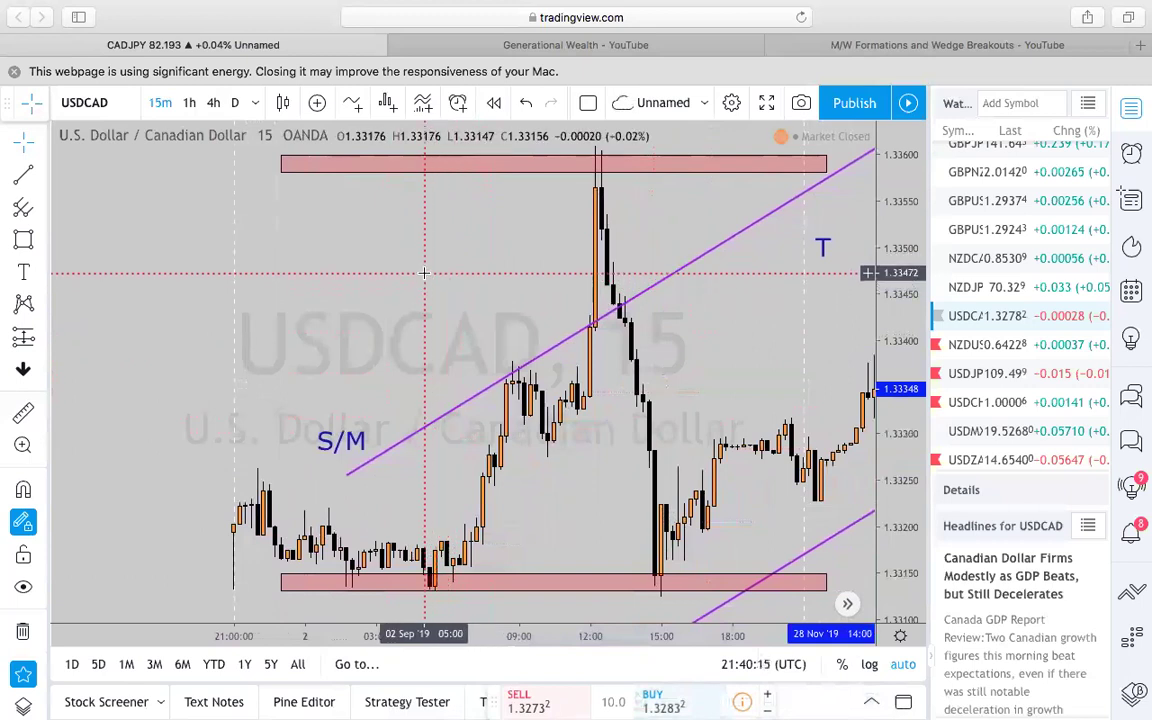
Step: Place a vertical line at 03 Sep '19 08:00 on the chart and colour it magenta
scroll(422, 271, "right", 3)
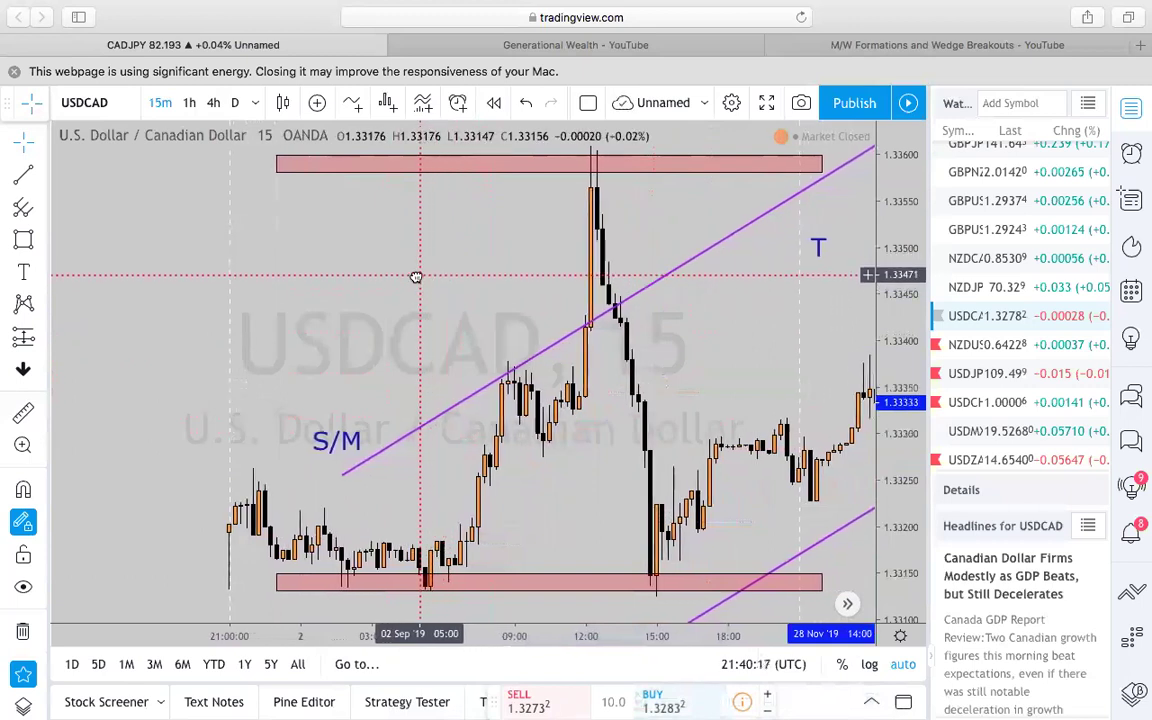
scroll(643, 249, "right", 3)
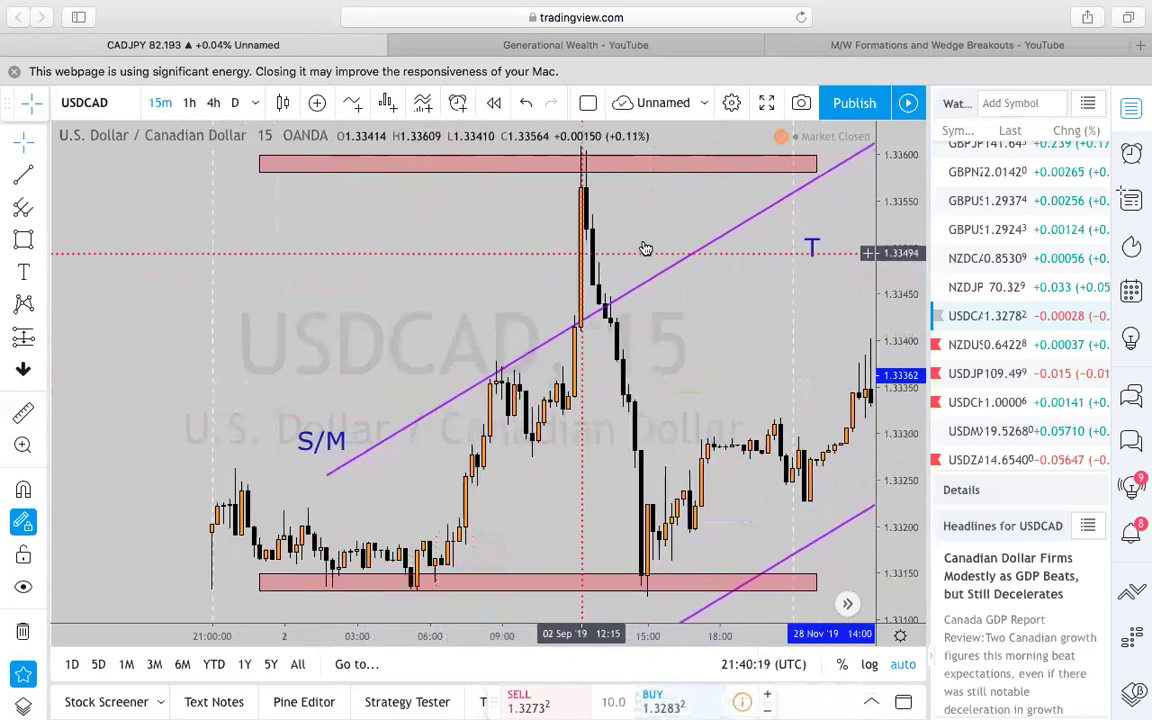
scroll(698, 326, "right", 3)
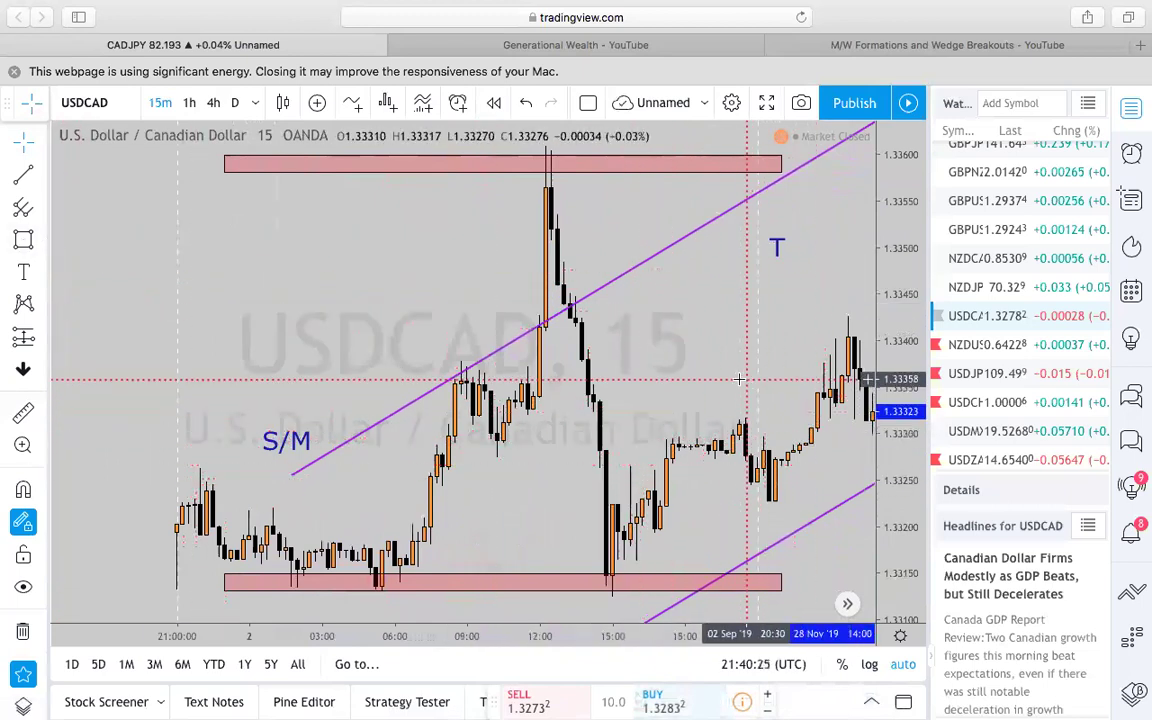
scroll(740, 400, "right", 3)
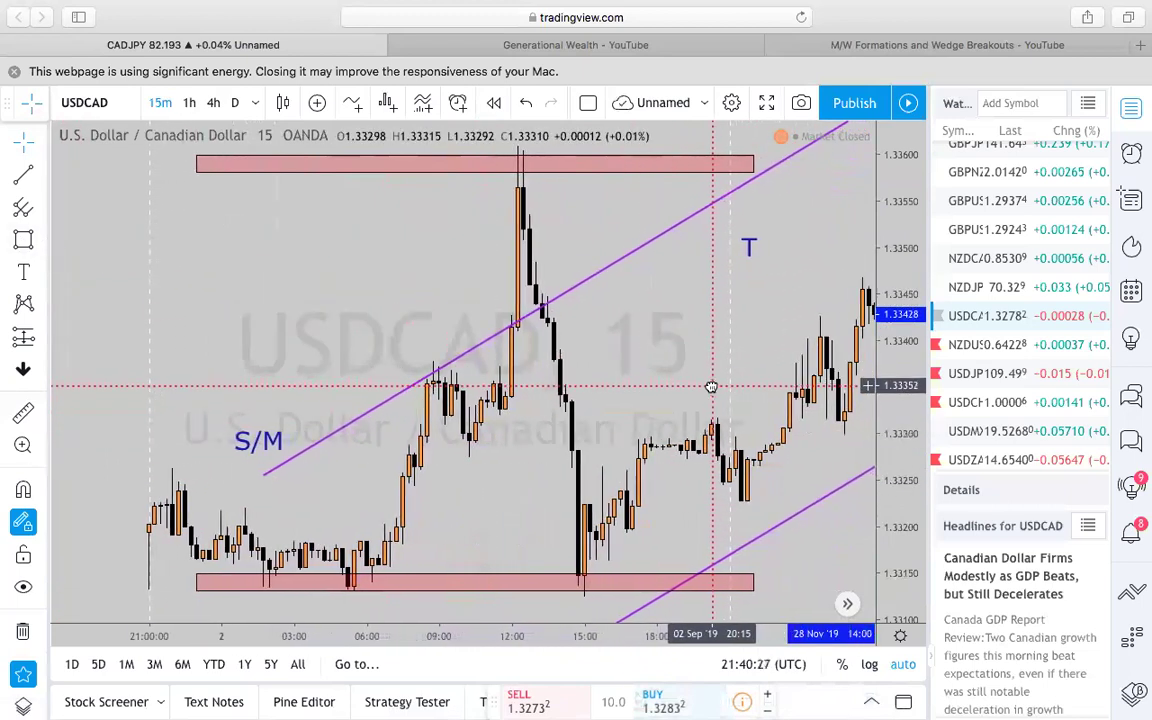
scroll(711, 387, "right", 2)
left_click(520, 604)
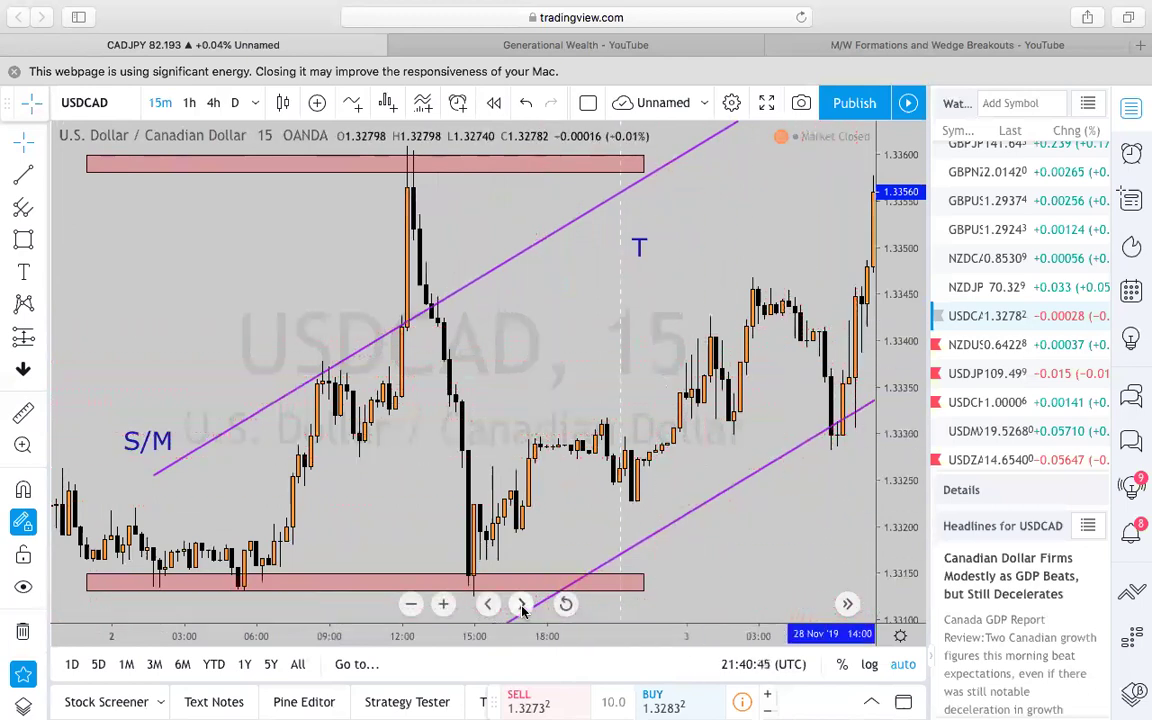
left_click(520, 604)
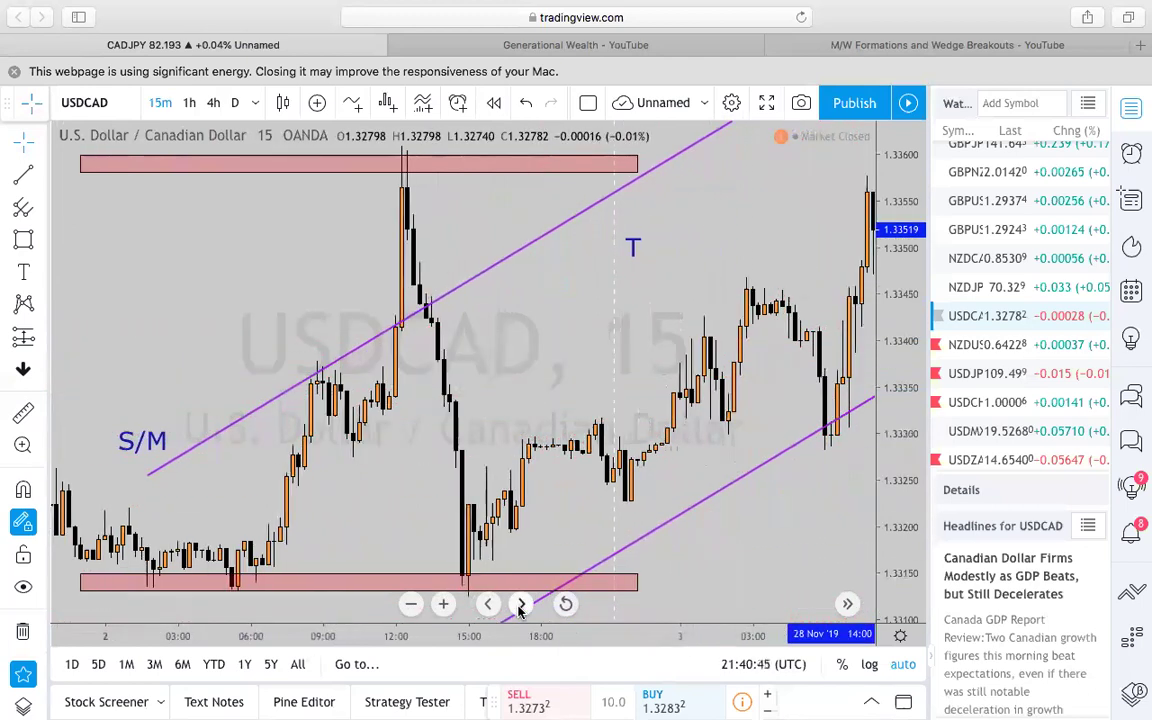
left_click(38, 178)
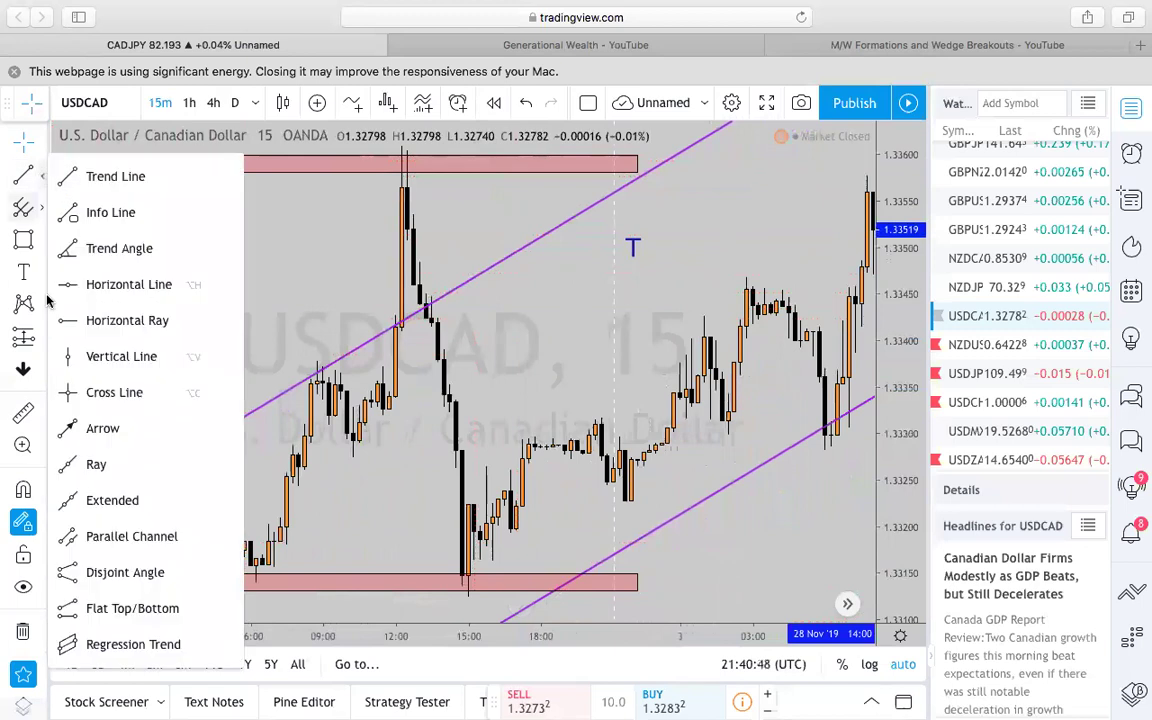
left_click(82, 356)
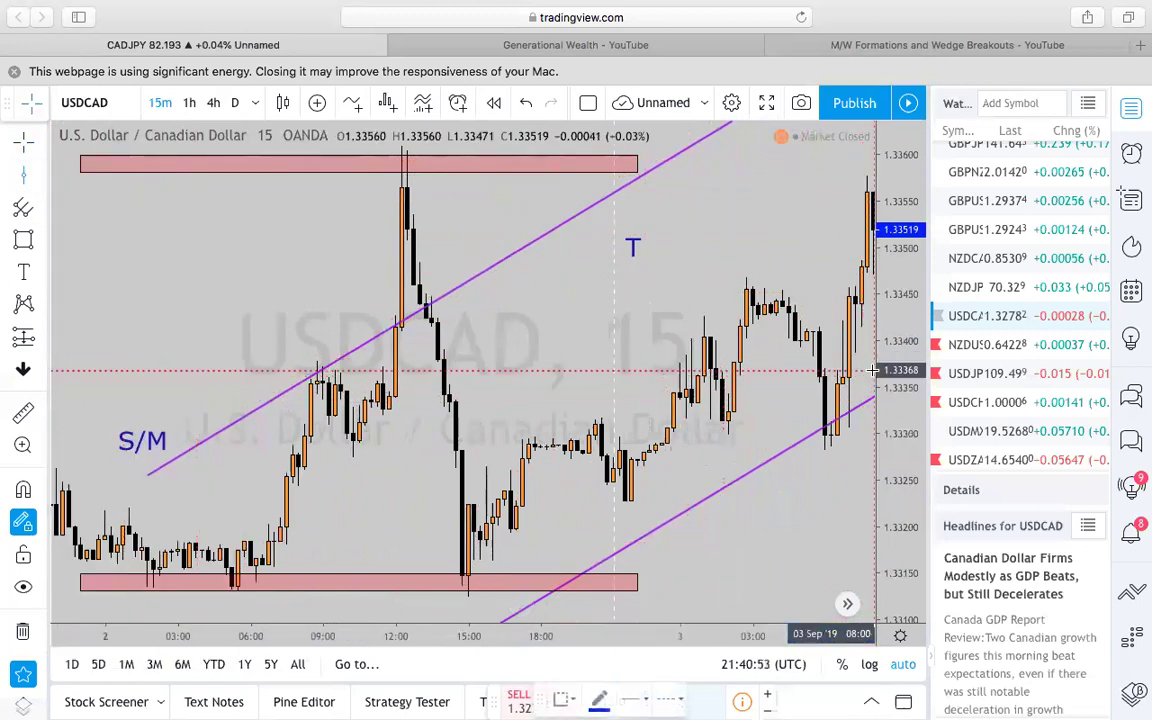
left_click(873, 371)
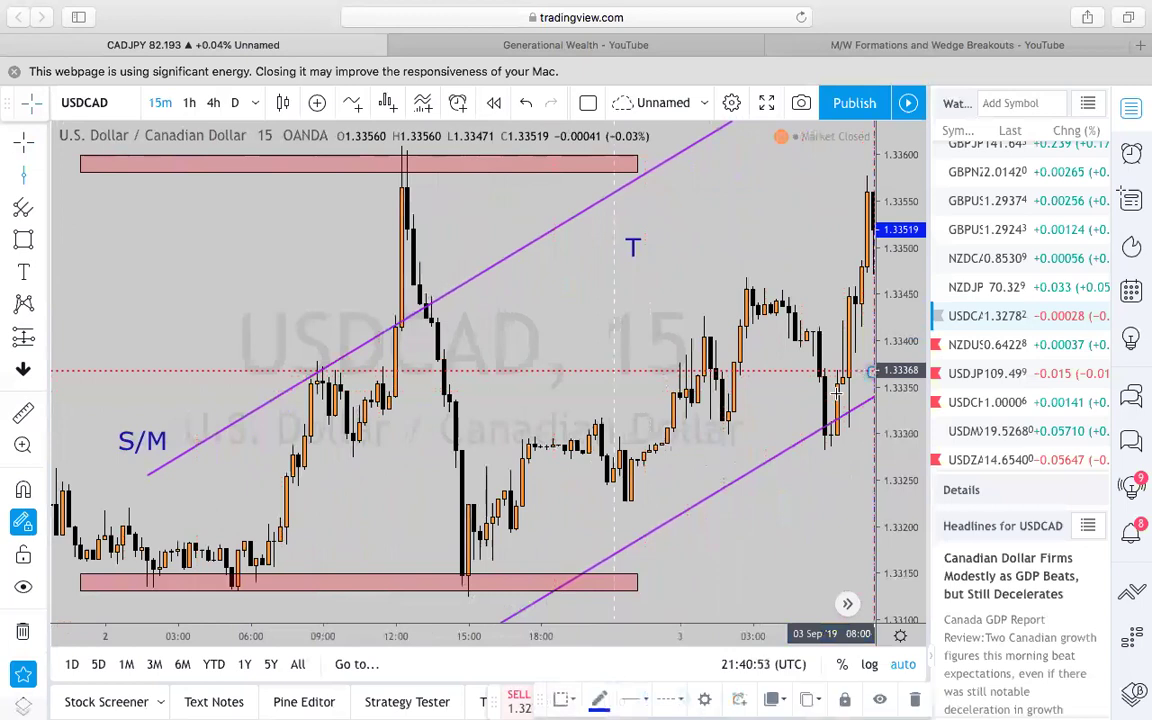
left_click(601, 699)
left_click(740, 540)
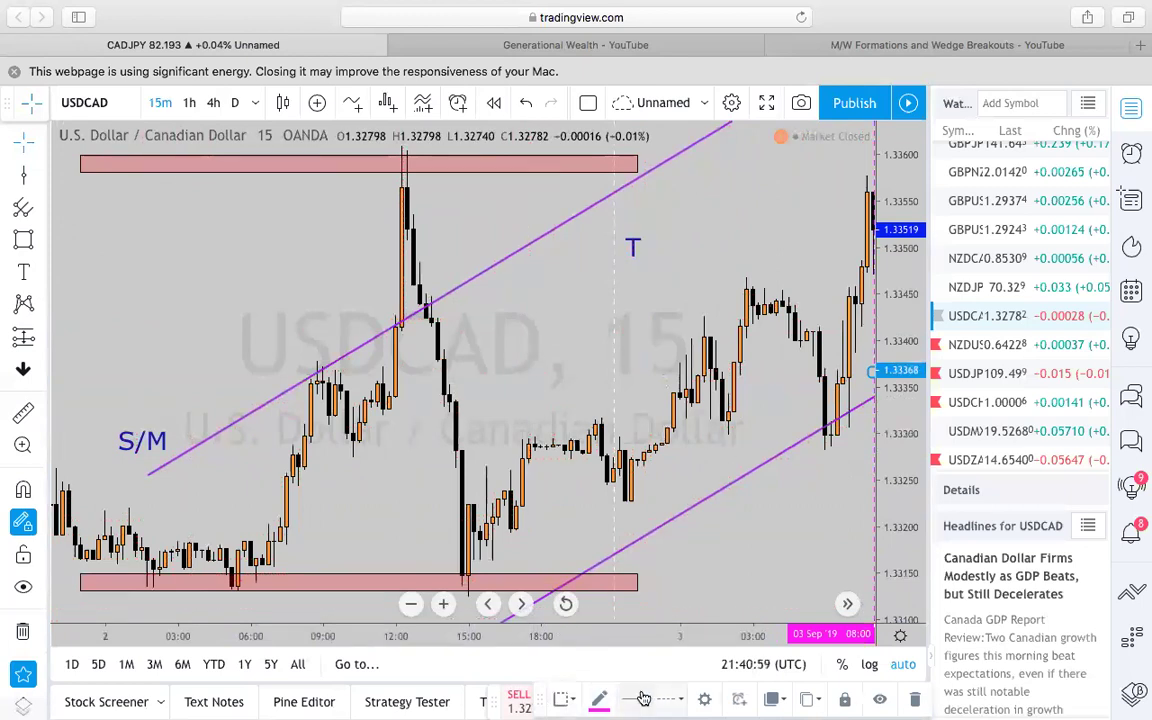
Step: Advance the chart through the candles after 03 Sep '19 08:00 and examine how price behaves around the upper zone
left_click(520, 604)
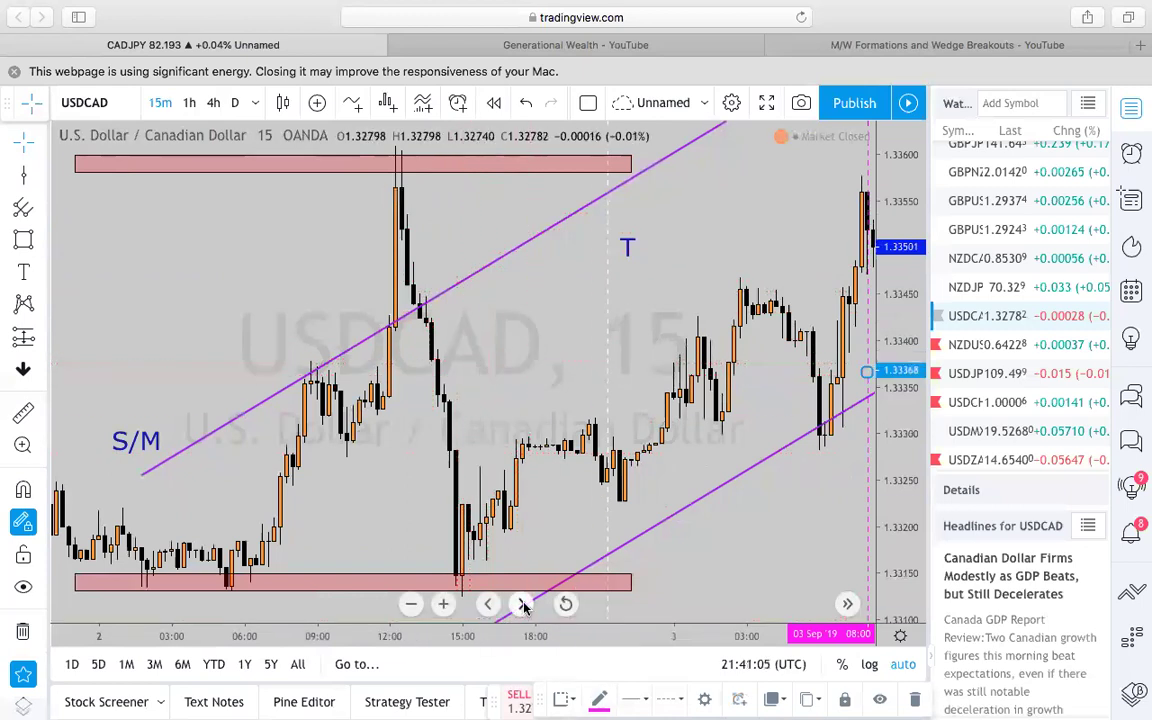
left_click(521, 604)
left_click(521, 604)
left_click(521, 604)
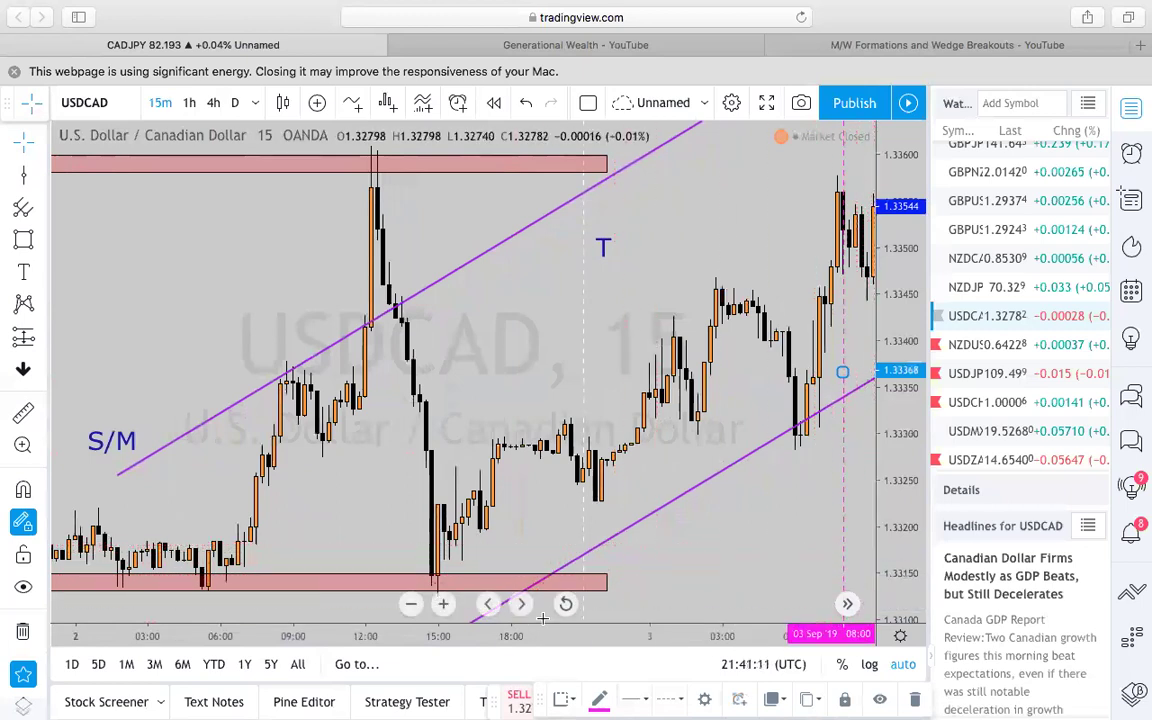
left_click(520, 604)
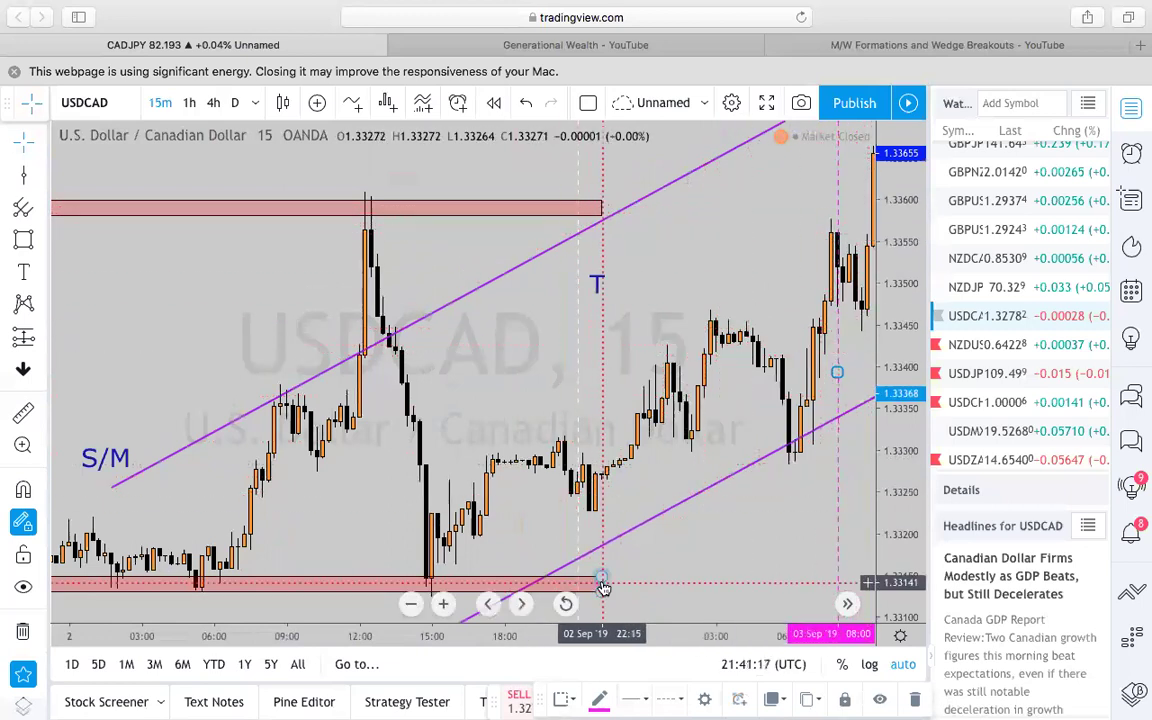
left_click(521, 604)
left_click(521, 604)
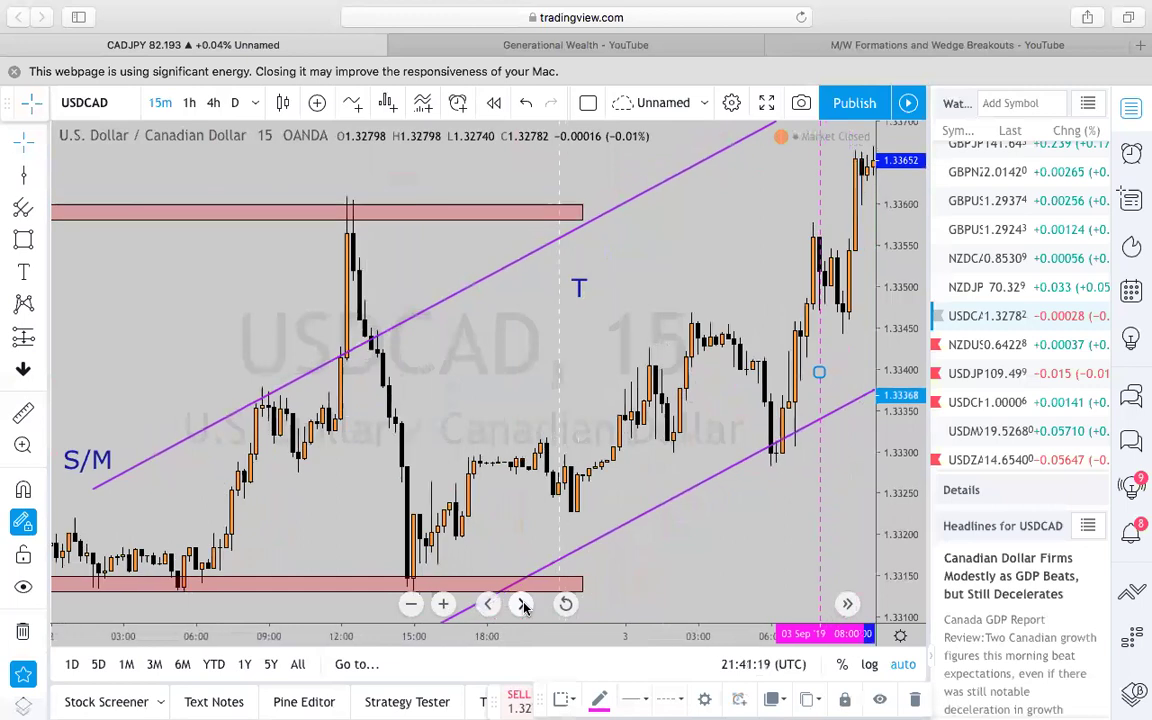
left_click(521, 604)
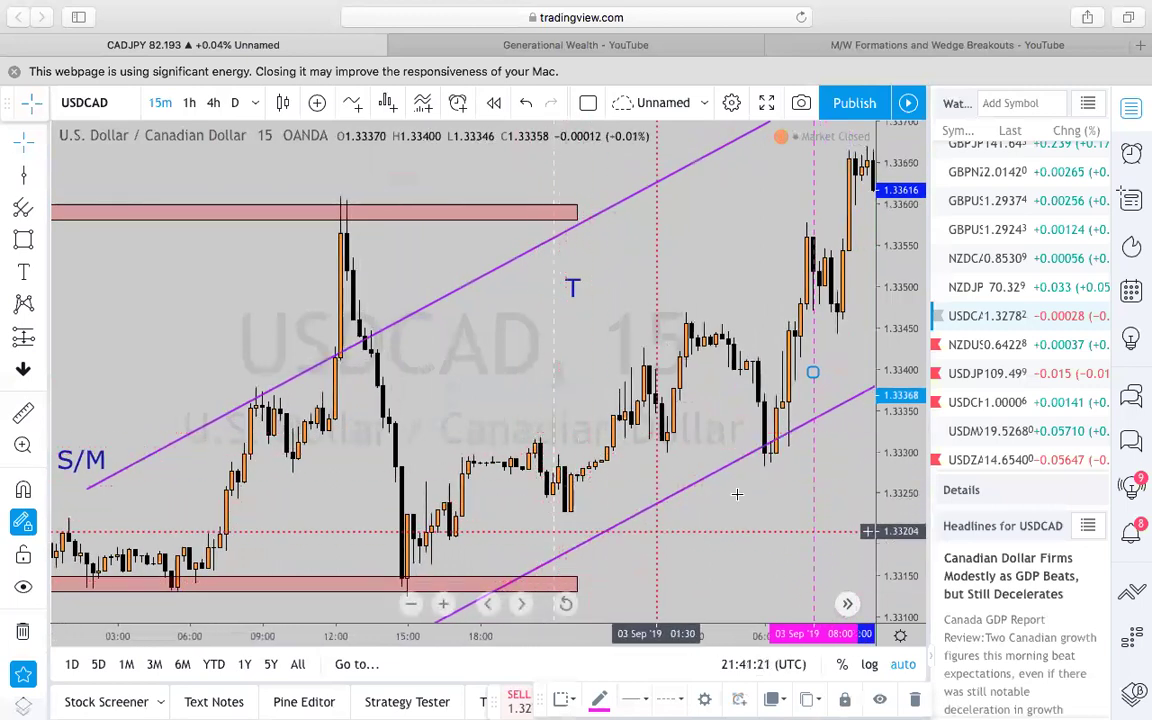
mouse_move(513, 652)
left_click(521, 604)
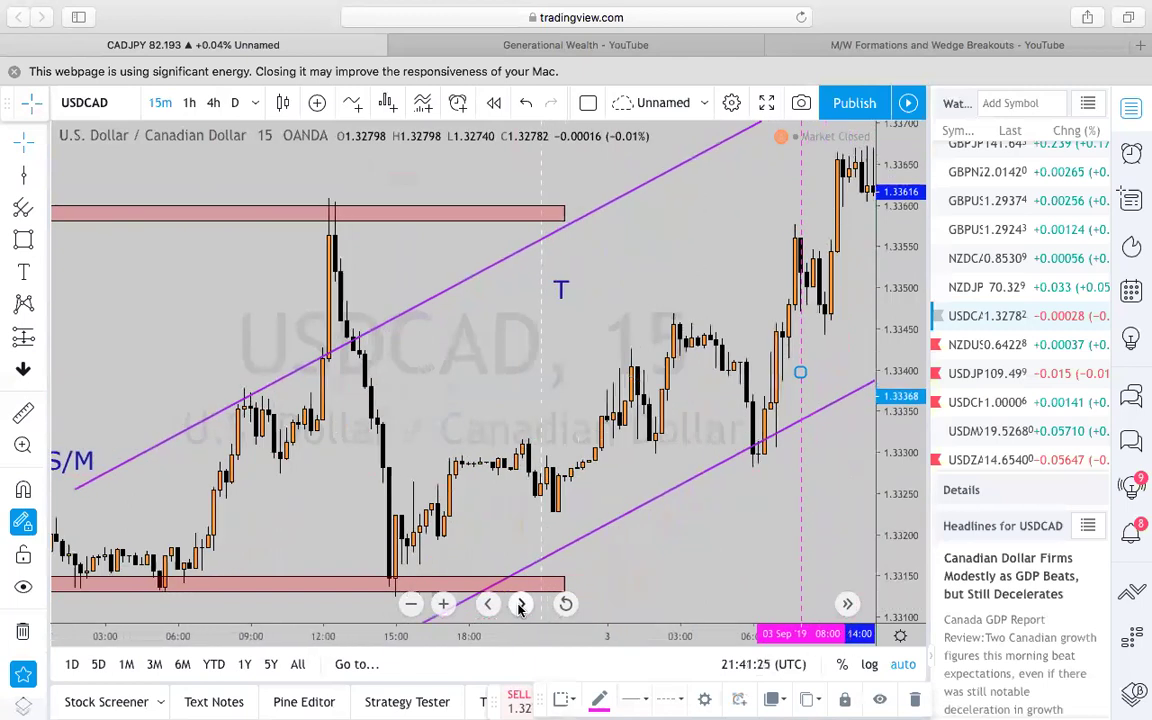
left_click(521, 604)
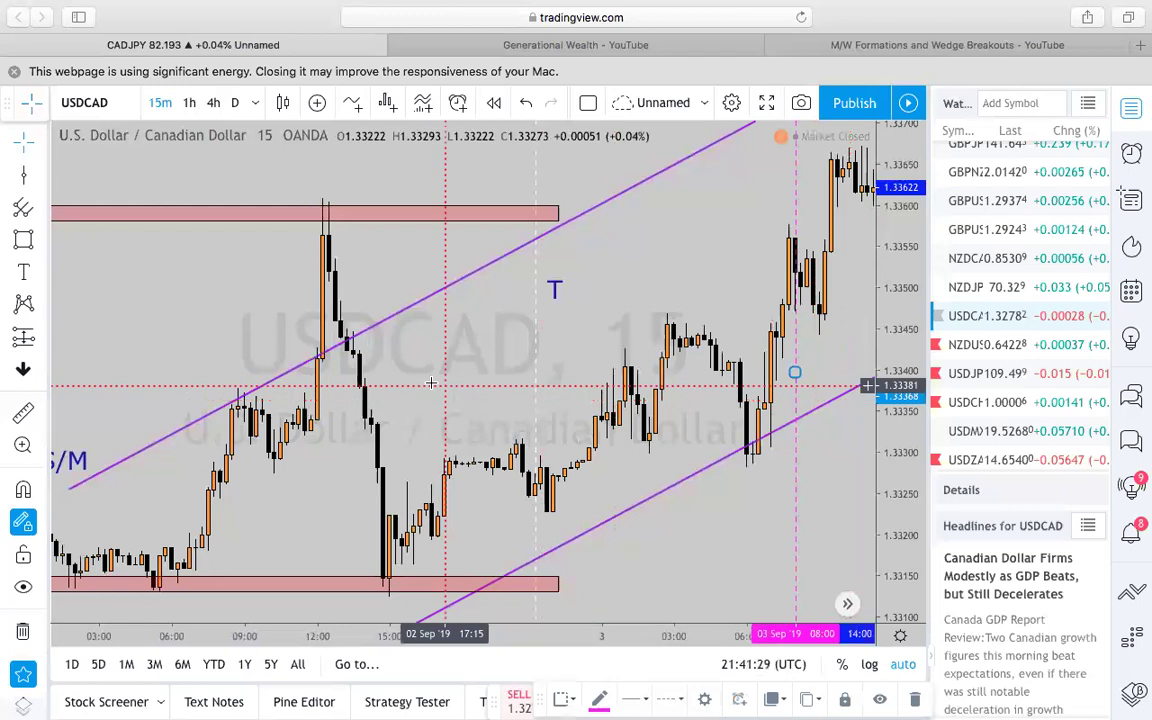
Step: Add a blue vertical line at 03 Sep '19 12:15
left_click(24, 174)
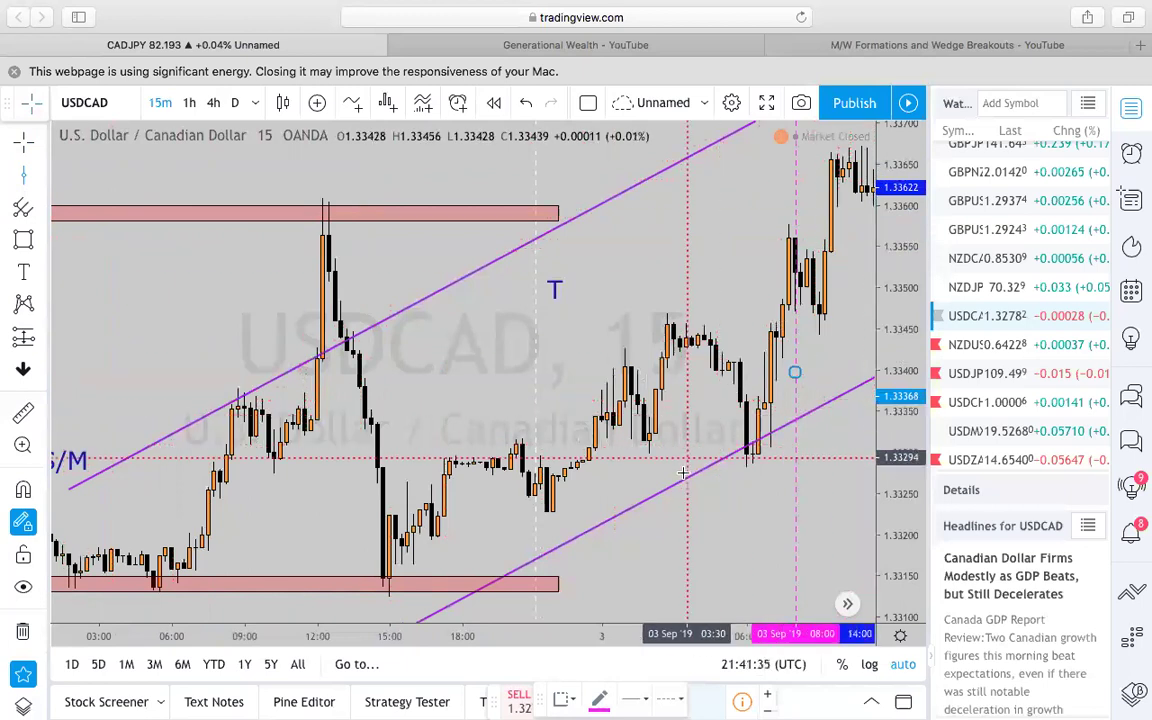
left_click(599, 699)
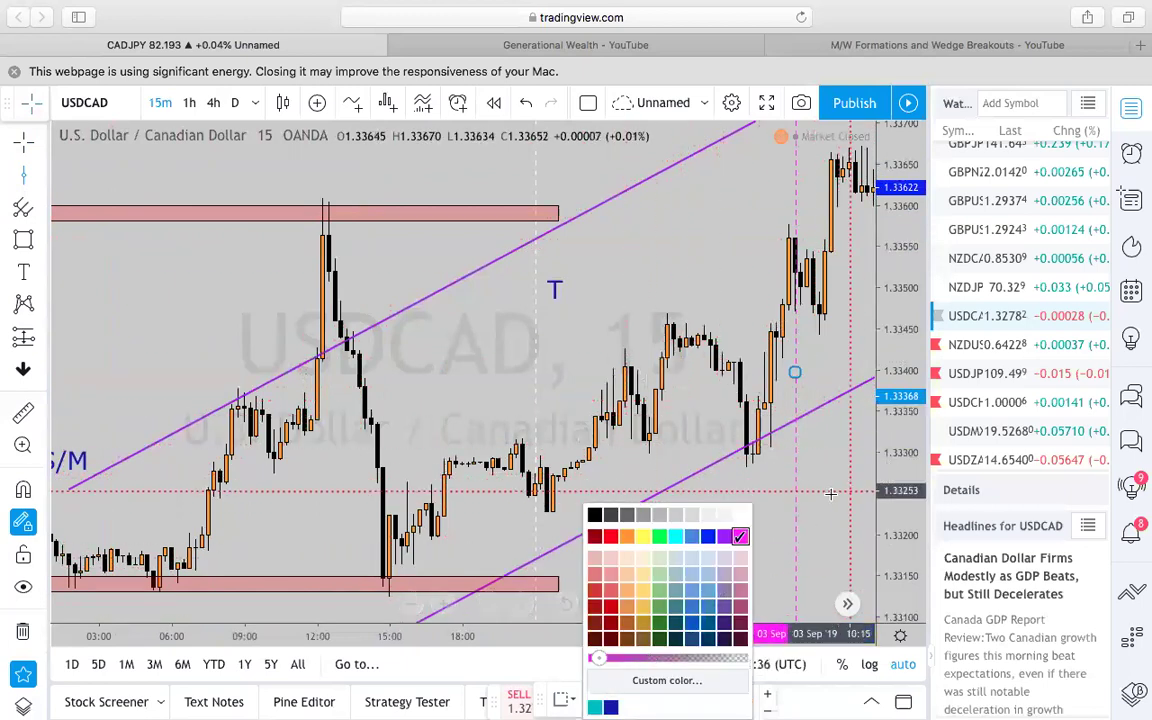
left_click(713, 539)
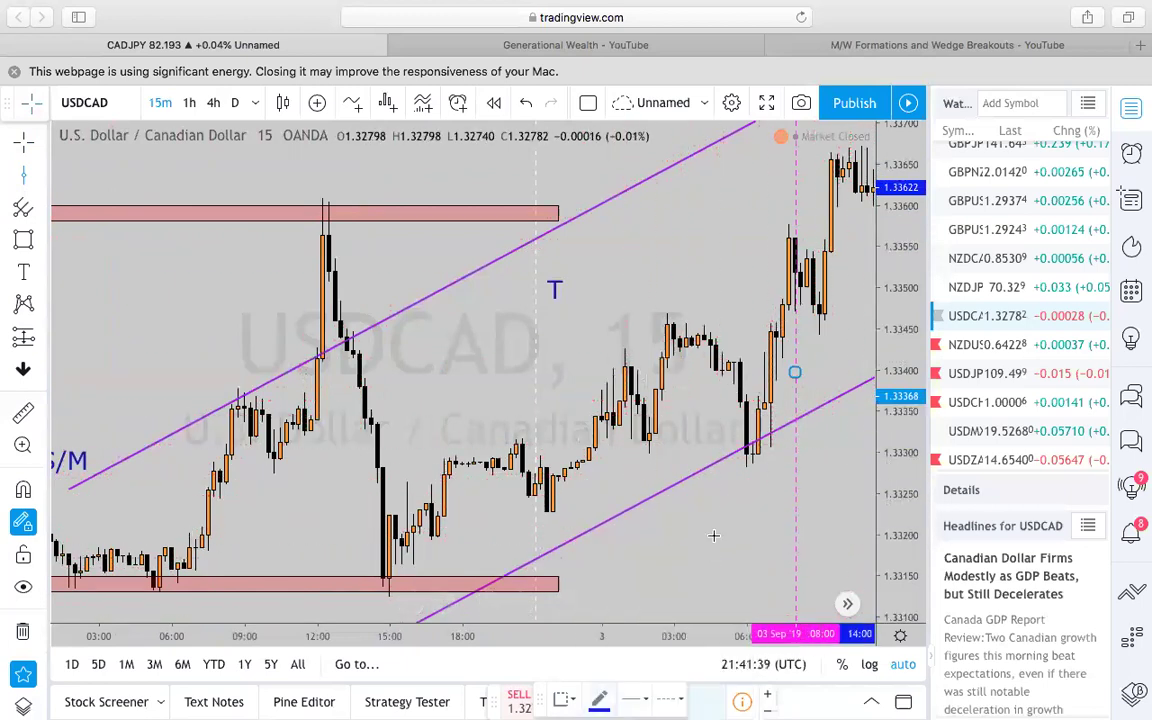
scroll(820, 489, "right", 2)
left_click(849, 484)
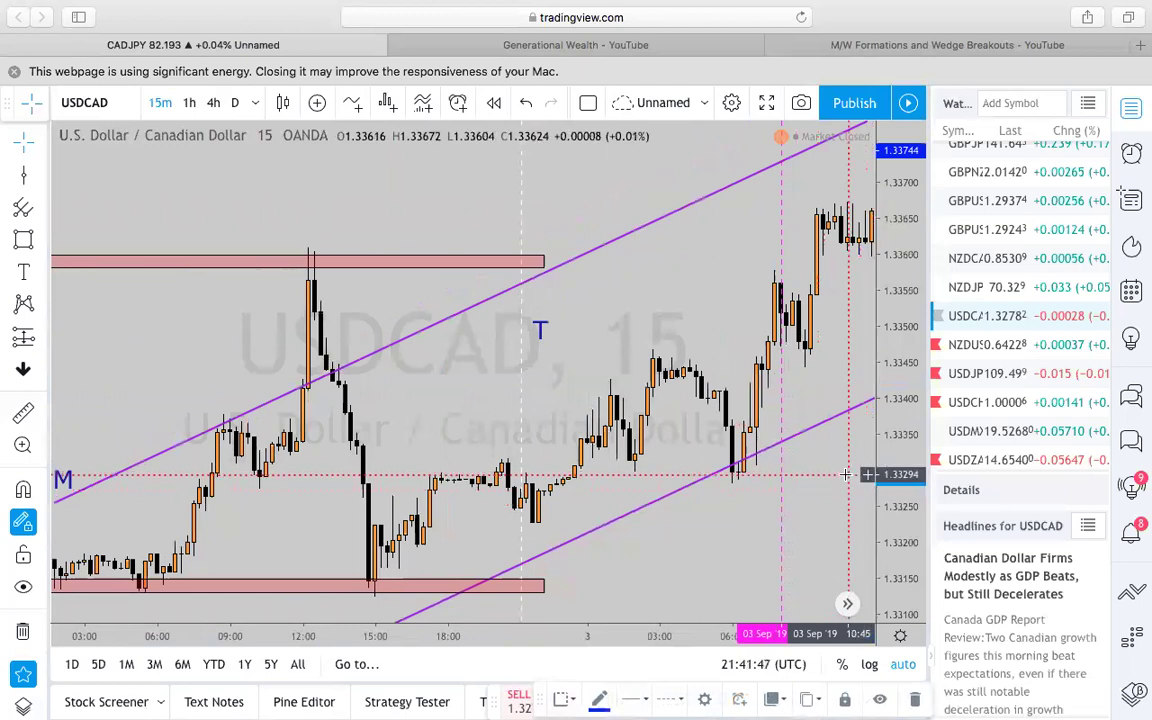
right_click(849, 489)
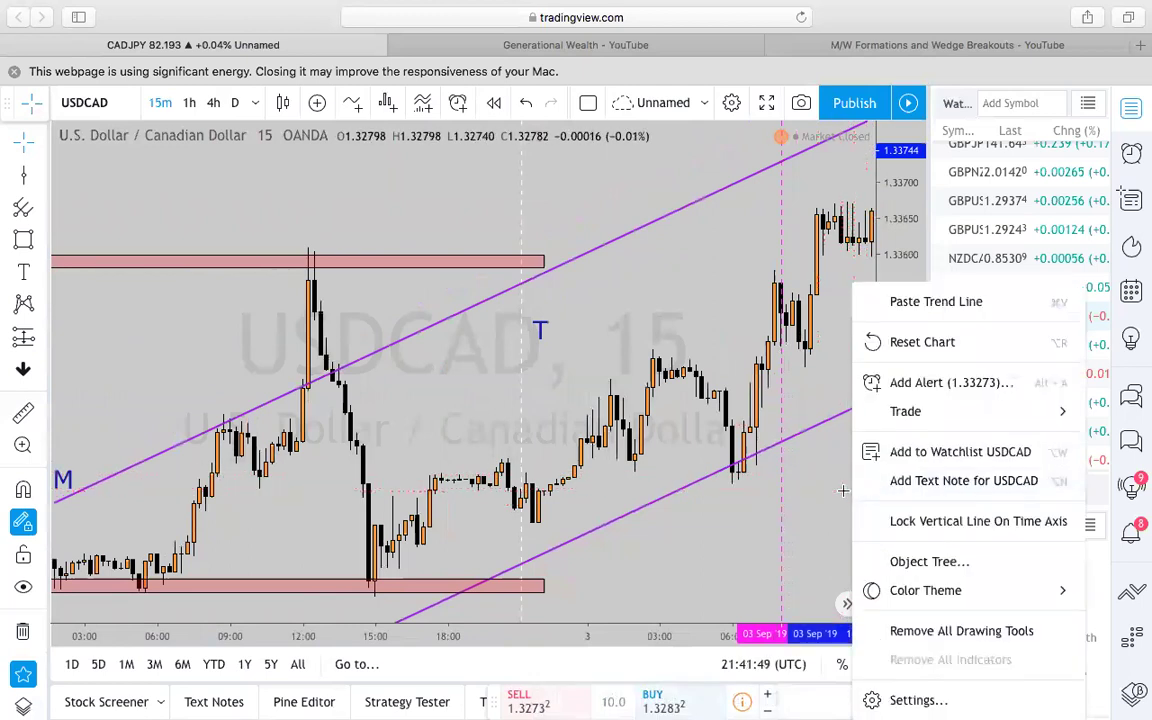
left_click(847, 491)
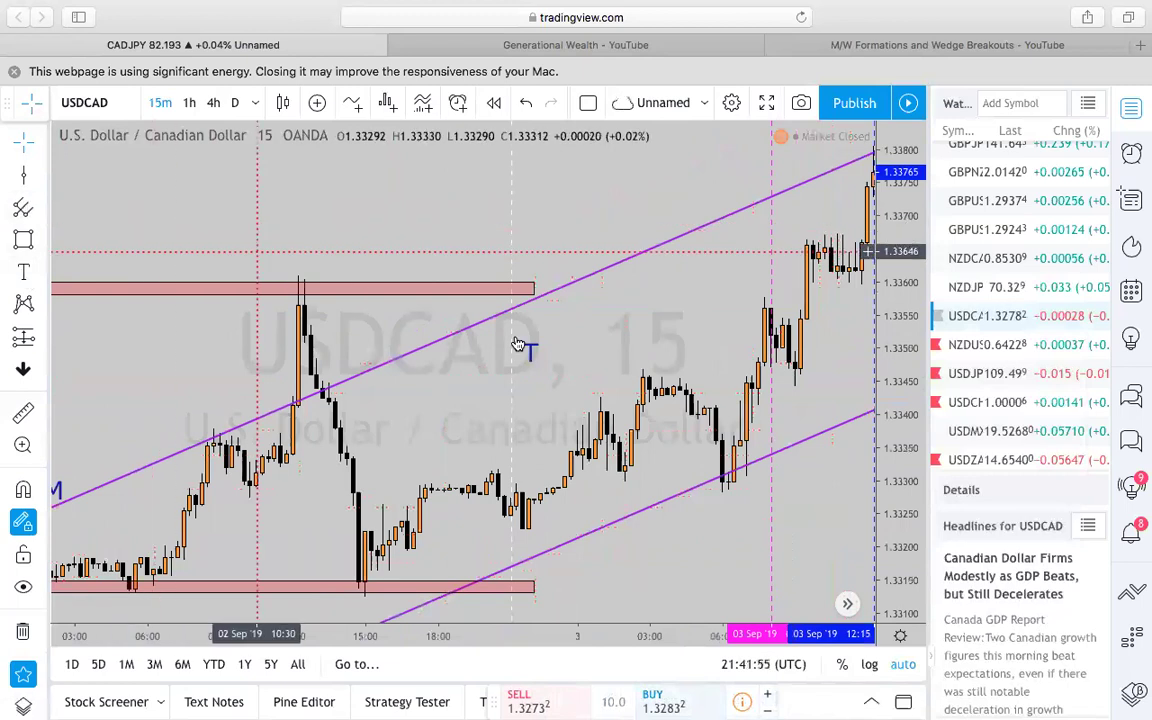
Step: Move the "T" label further into the second day at about 1.33552, and extend both zone rectangles forward, the upper one to 03 Sep '19 10:15
mouse_move(531, 352)
left_mouse_down()
mouse_move(591, 324)
mouse_move(597, 334)
left_mouse_up()
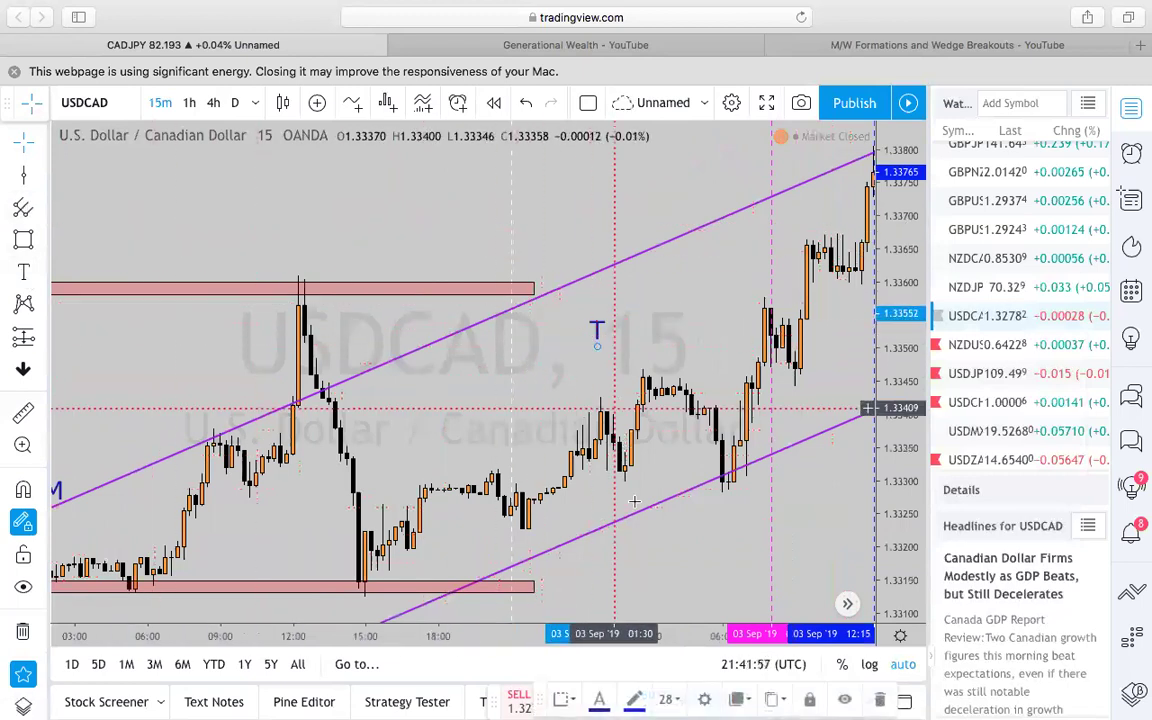
left_click_drag(533, 588, 855, 591)
left_click_drag(534, 294, 824, 290)
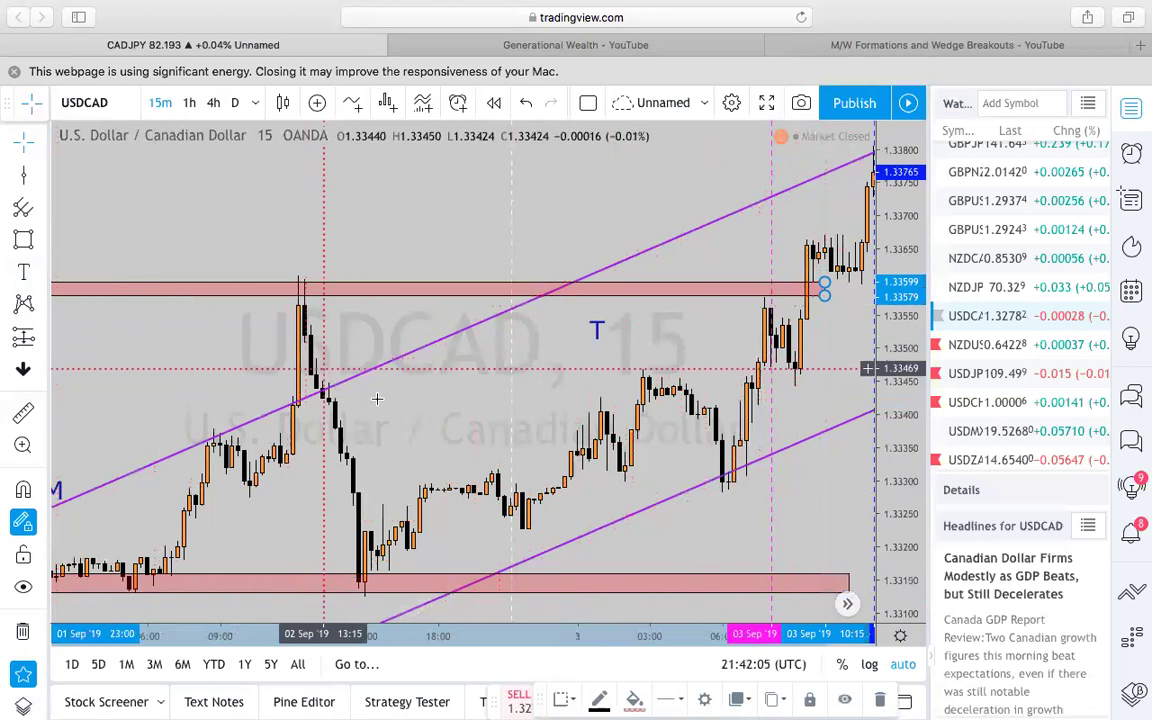
scroll(375, 398, "left", 5)
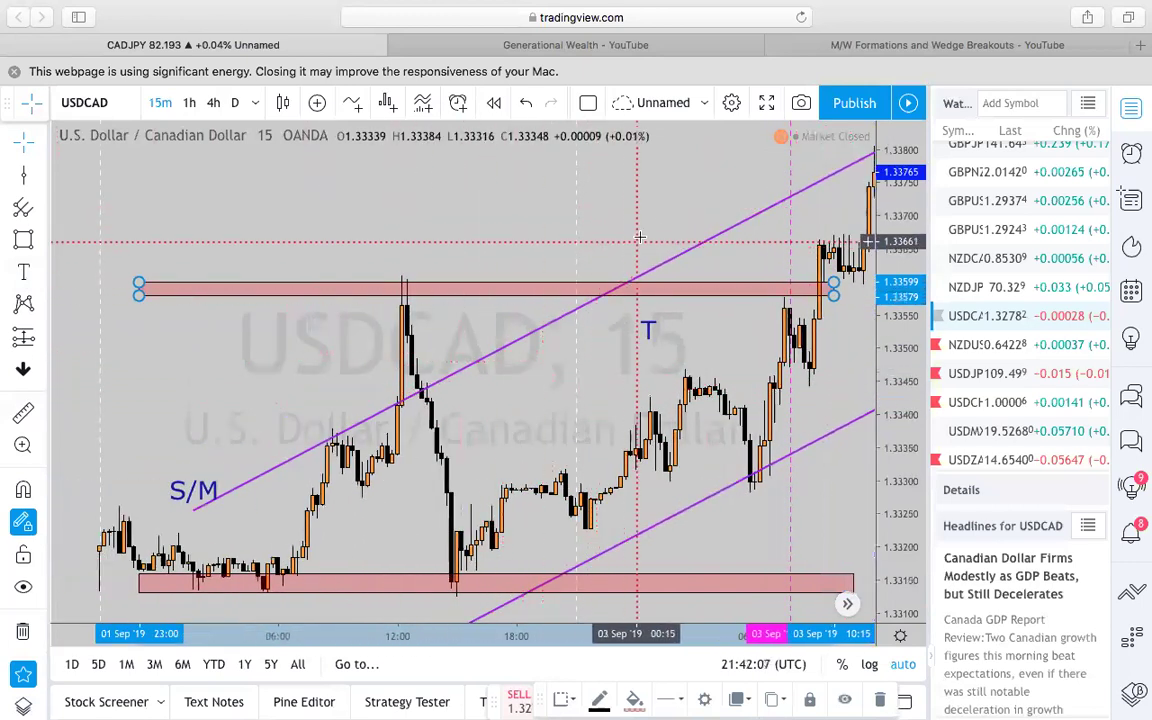
left_click(650, 222)
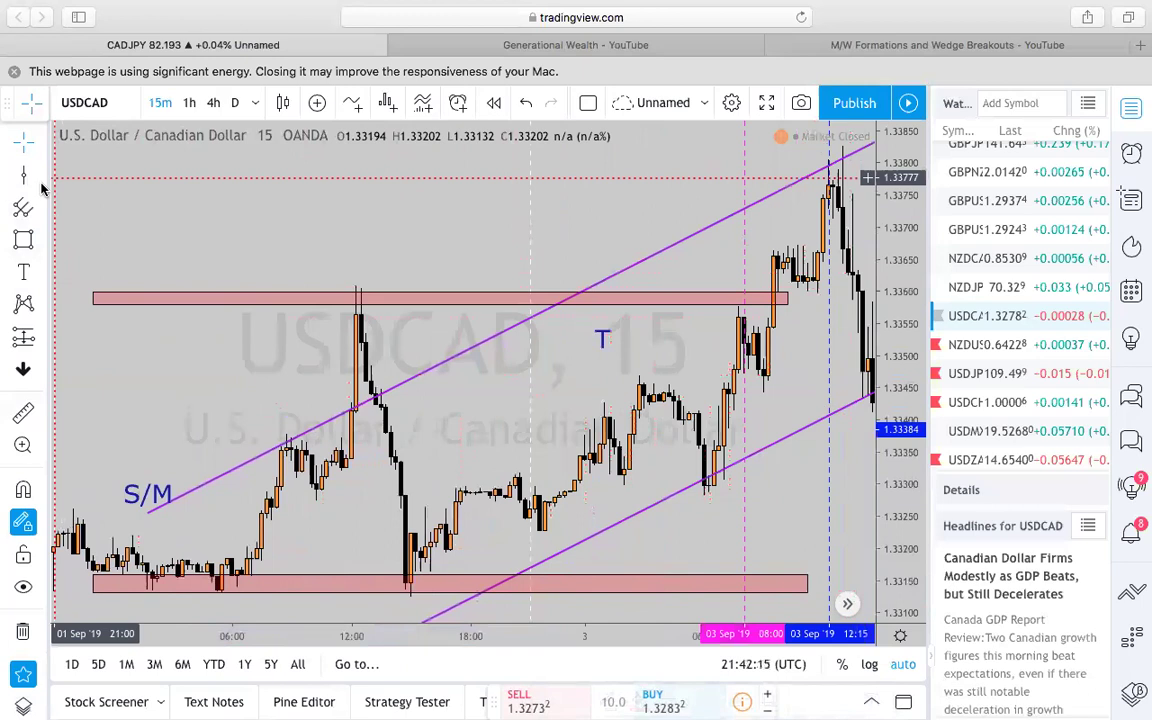
Step: Circle the swing high near 03 Sep '19 12:15 with a black Brush stroke, and delete the extra stroke drawn downward from it
left_click(37, 240)
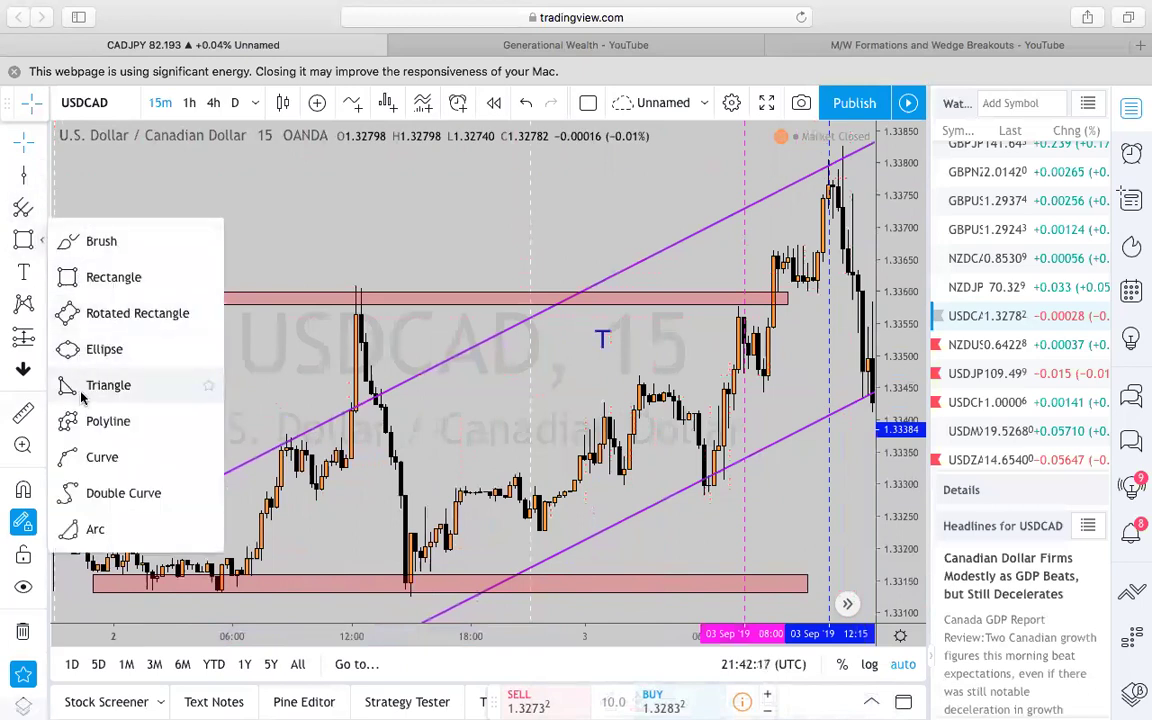
left_click(148, 243)
mouse_move(823, 160)
left_mouse_down()
mouse_move(840, 212)
mouse_move(802, 159)
left_mouse_up()
left_click_drag(829, 216, 838, 588)
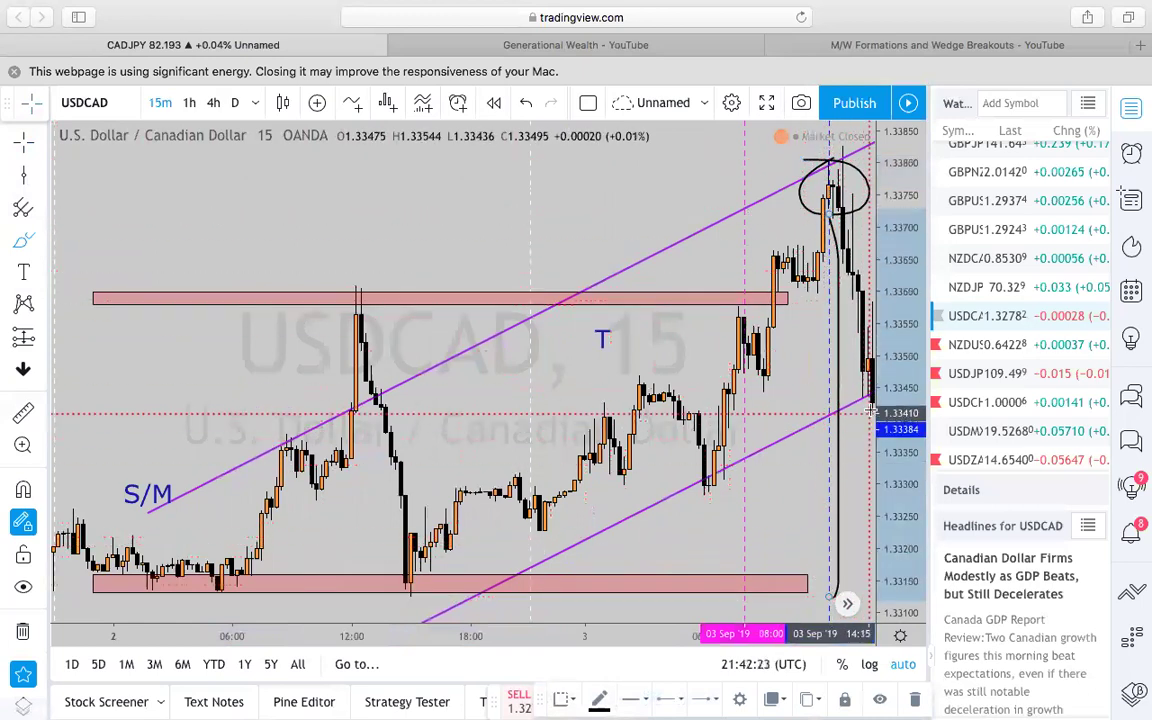
key("Delete")
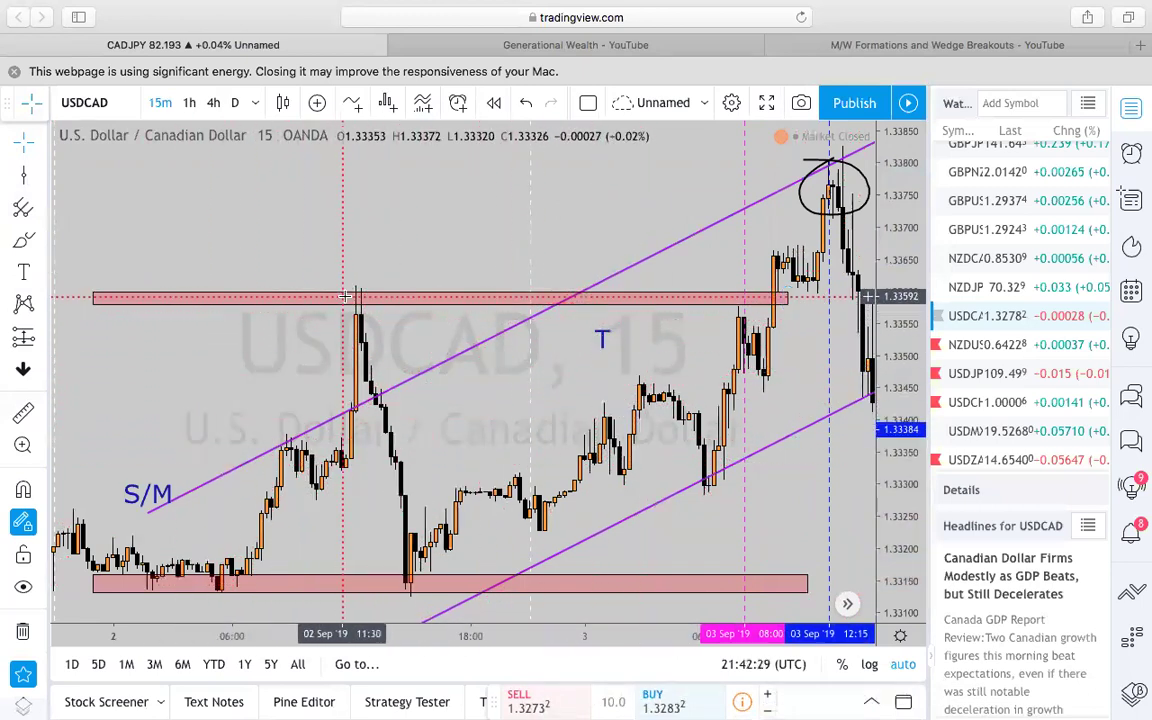
Step: Shift the upper zone to start at 02 Sep '19 04:15 with its lower edge at 1.33591, and move the magenta line to 03 Sep '19 06:30
left_click(576, 302)
left_click_drag(576, 302, 614, 288)
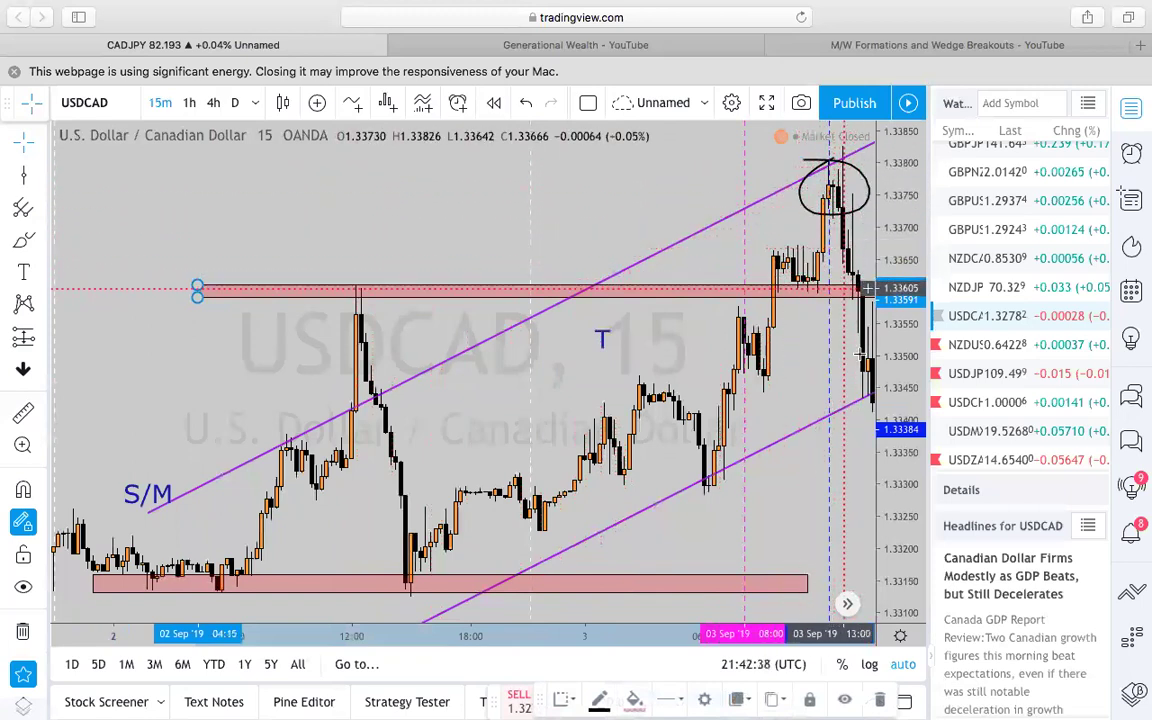
left_click(714, 497)
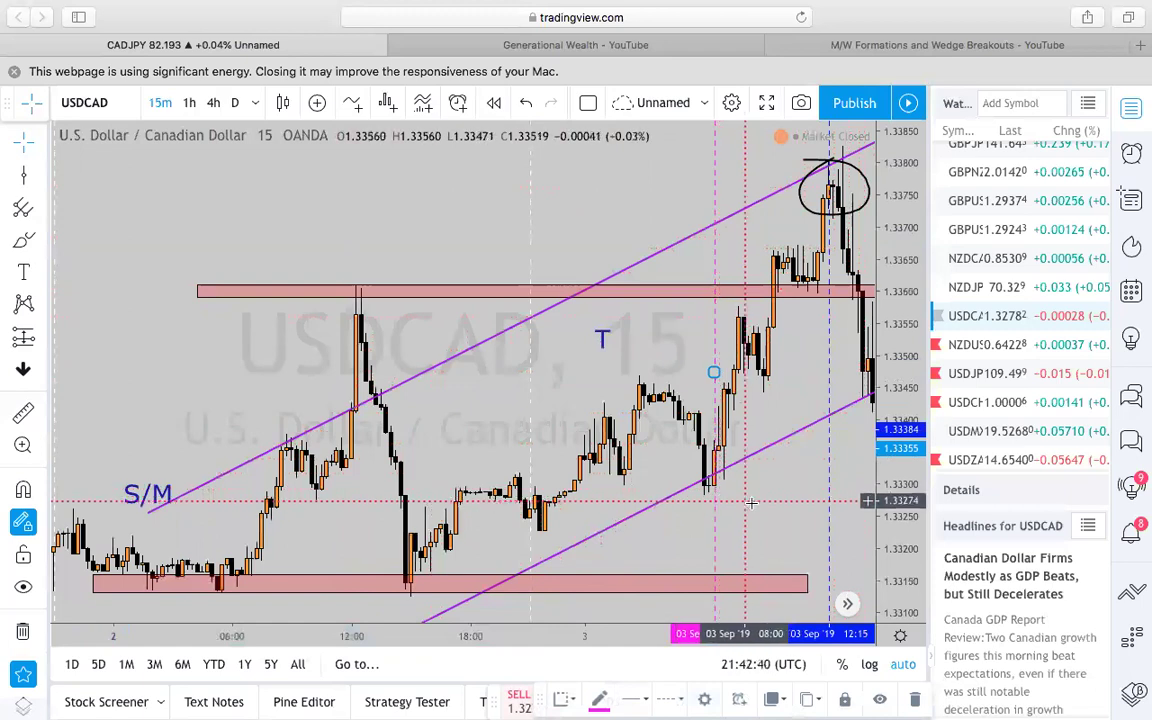
right_click(752, 503)
left_click(726, 507)
left_click_drag(751, 505, 693, 516)
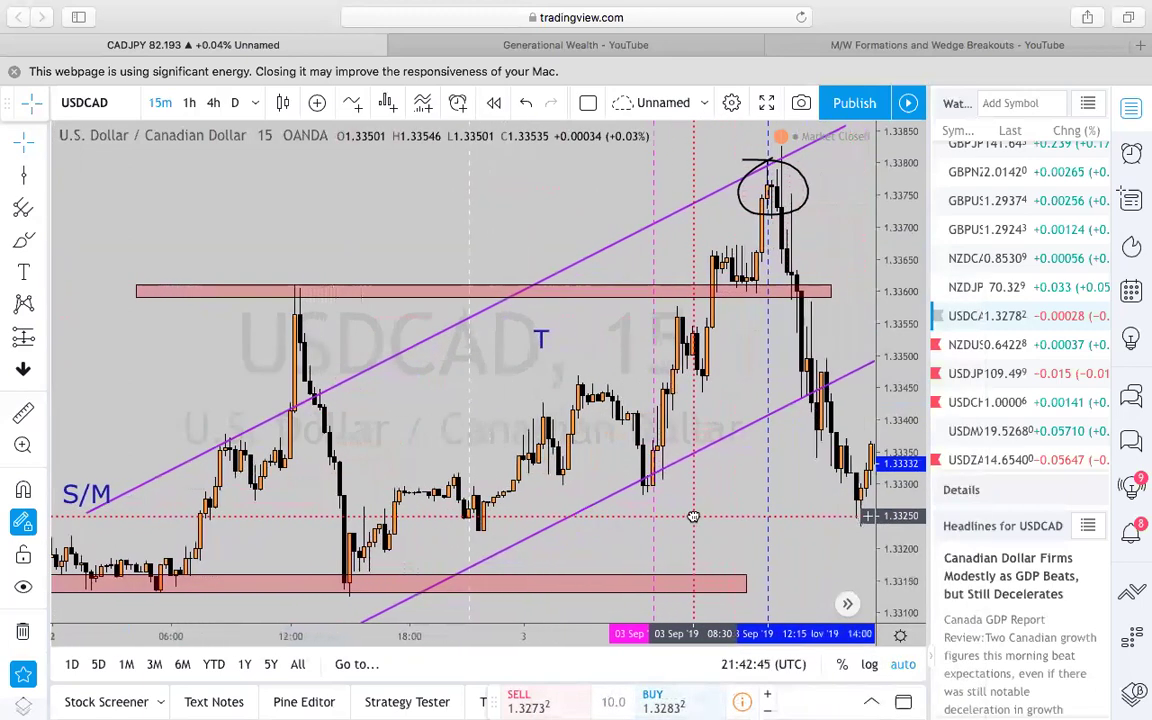
Step: Advance the chart through the rest of 03 Sep '19 and examine how price moves after the circled high
scroll(712, 497, "up", 2)
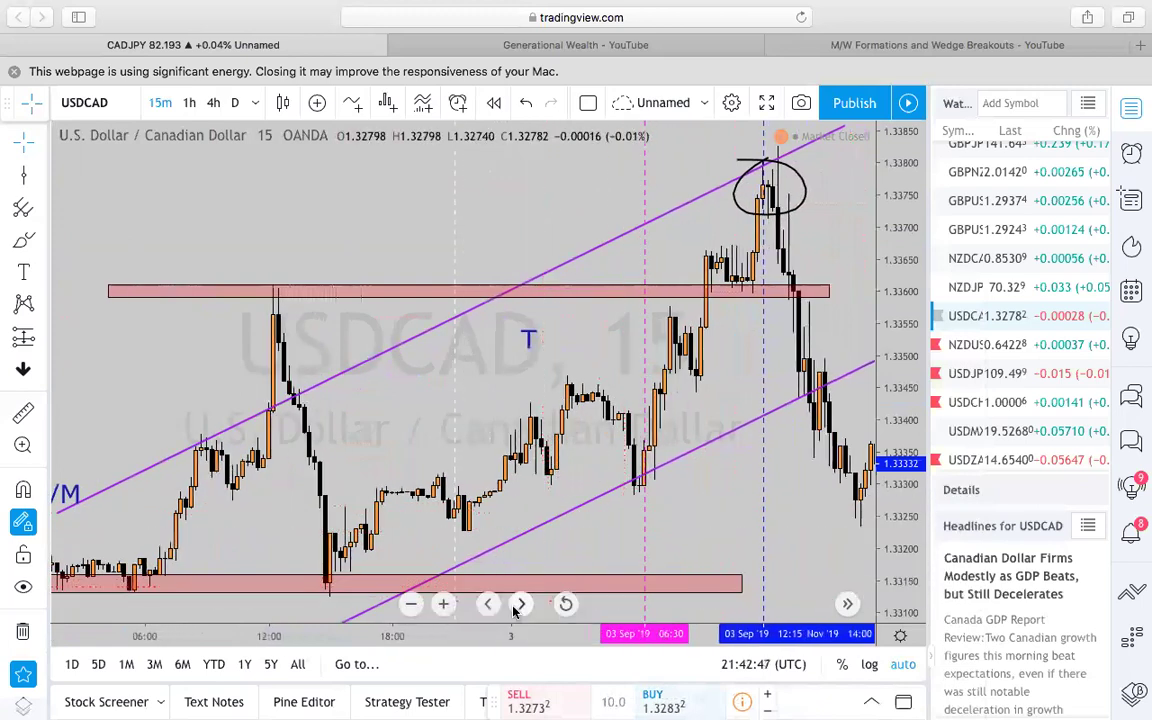
left_click(519, 603)
left_click(518, 604)
left_click(518, 604)
left_click(518, 604)
left_click(518, 604)
left_click(516, 605)
left_click(516, 605)
left_click(516, 605)
left_click(516, 605)
left_click(518, 604)
left_click(518, 604)
left_click(518, 604)
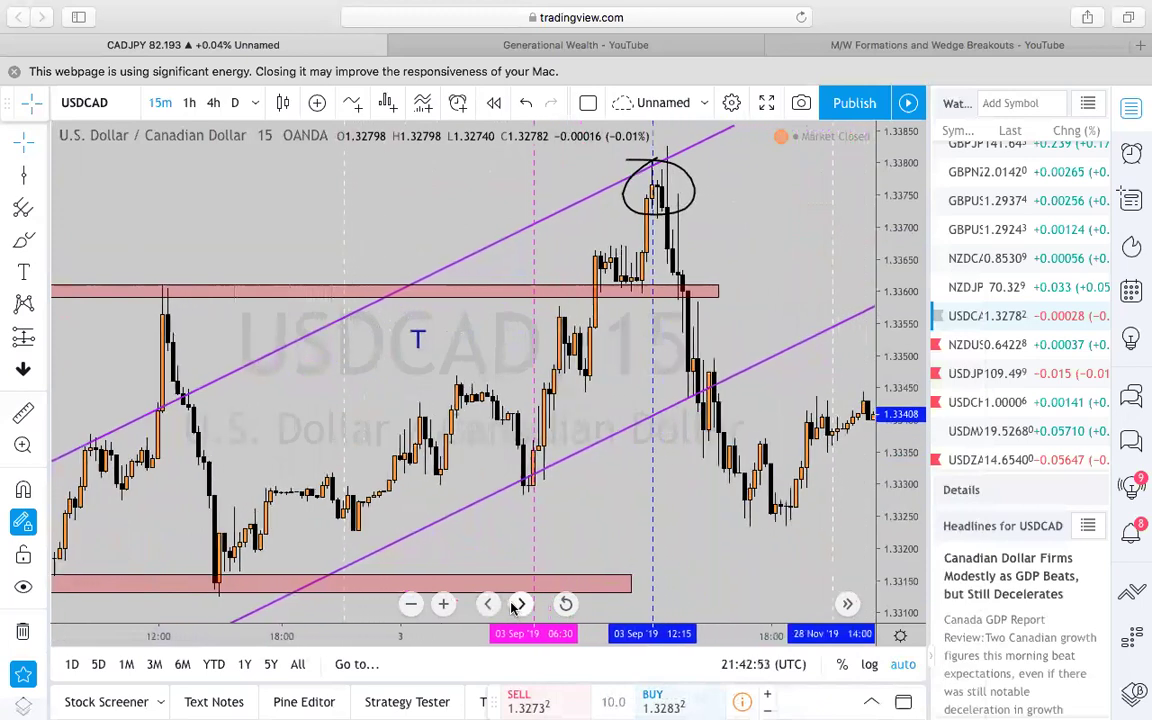
Step: Add a "W" text label over the third day at about 1.33640, just past the white day divider
left_click(23, 271)
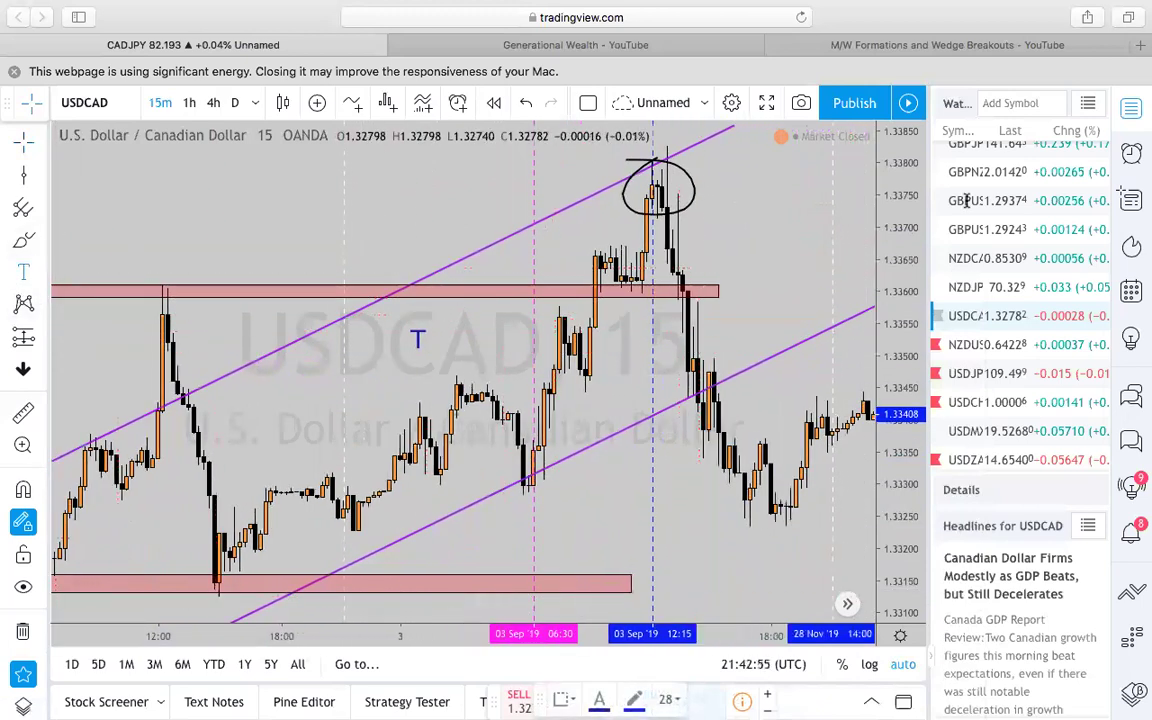
left_click(843, 248)
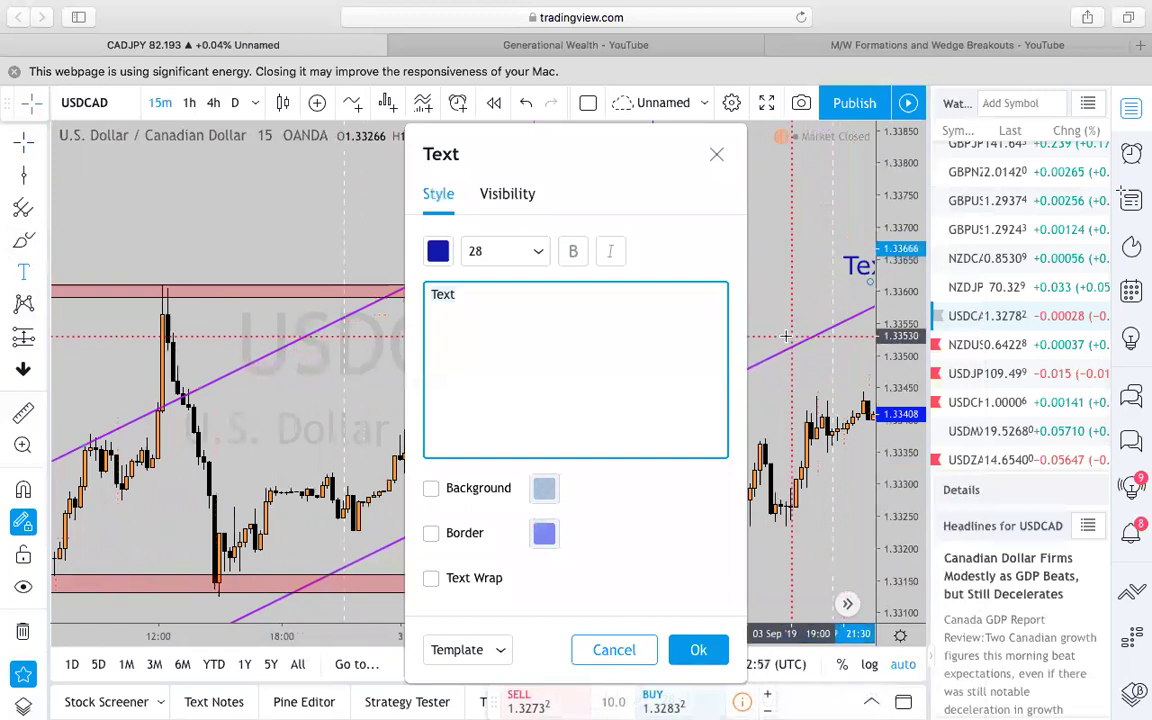
left_click(697, 649)
scroll(595, 488, "right", 2)
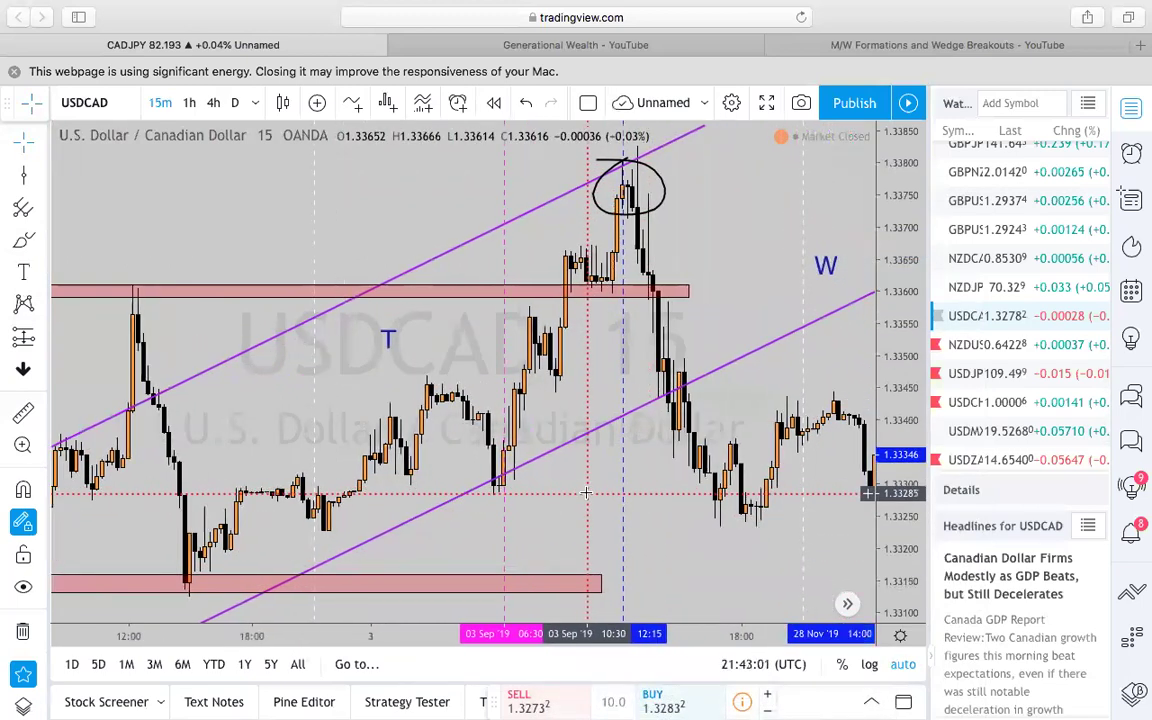
scroll(697, 516, "down", 2)
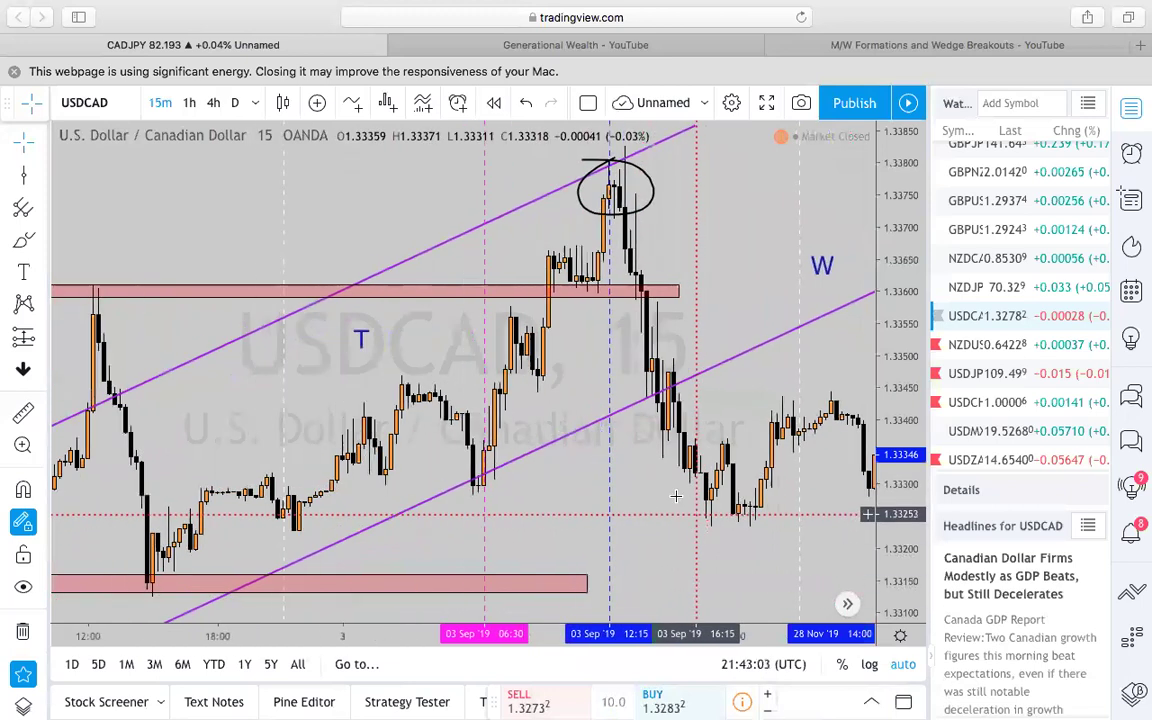
scroll(645, 460, "up", 2)
scroll(645, 460, "down", 2)
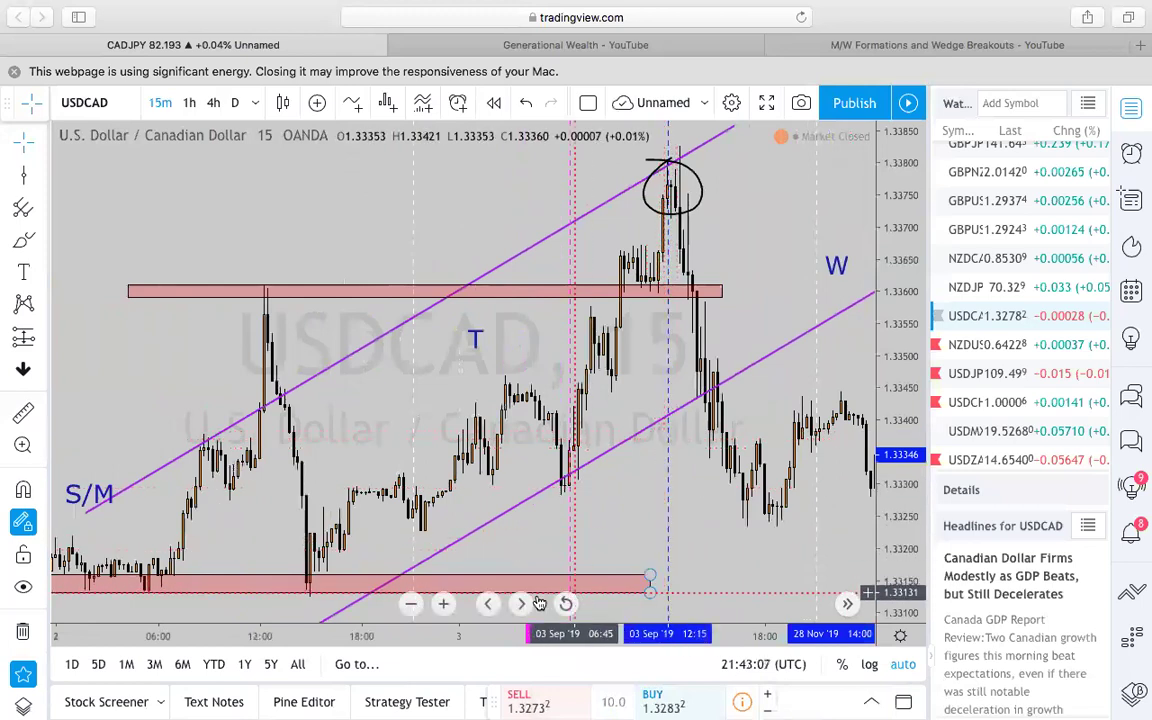
Step: Advance the chart into 04 Sep '19 and move the lower zone up to 1.33260–1.33232, running from 02 Sep '19 16:00 to 04 Sep '19 04:15
left_click(520, 603)
left_click(520, 604)
left_click(520, 604)
left_click(520, 604)
left_click(520, 604)
left_click(520, 604)
left_click_drag(620, 586, 772, 500)
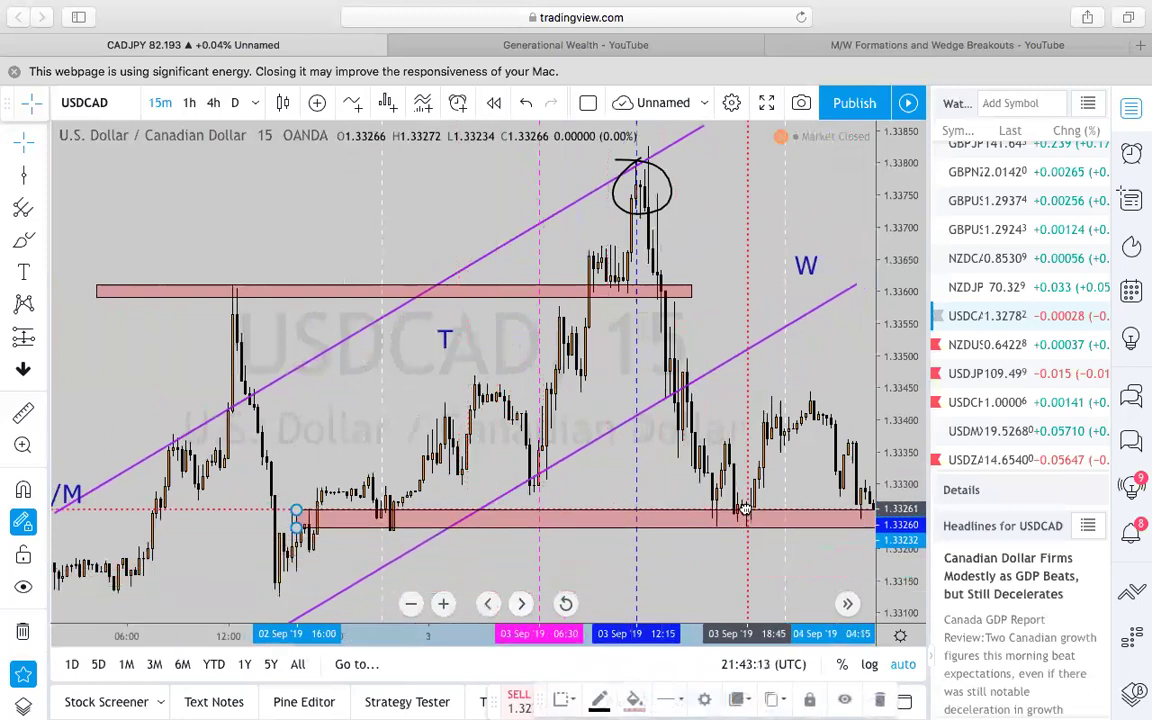
Step: Move the upper zone onto the circled high at 1.33794–1.33774, spanning 02 Sep '19 14:45 to 04 Sep '19 02:00
left_click(505, 300)
left_click_drag(498, 290, 655, 165)
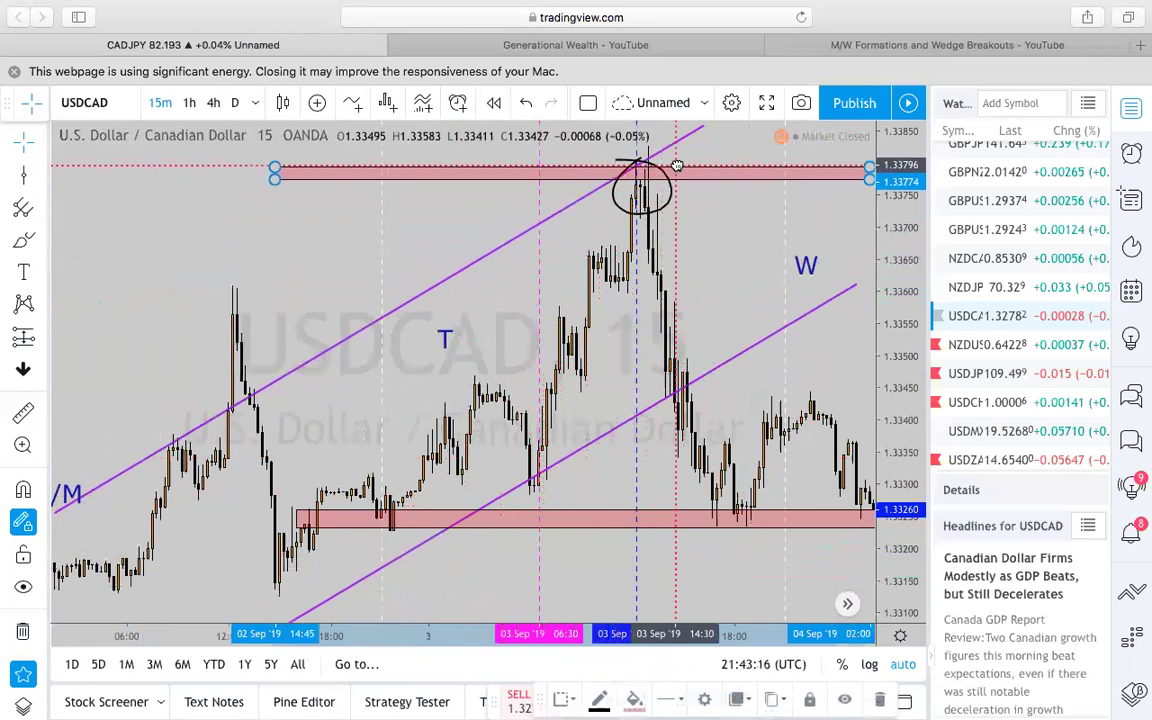
scroll(780, 490, "up", 3)
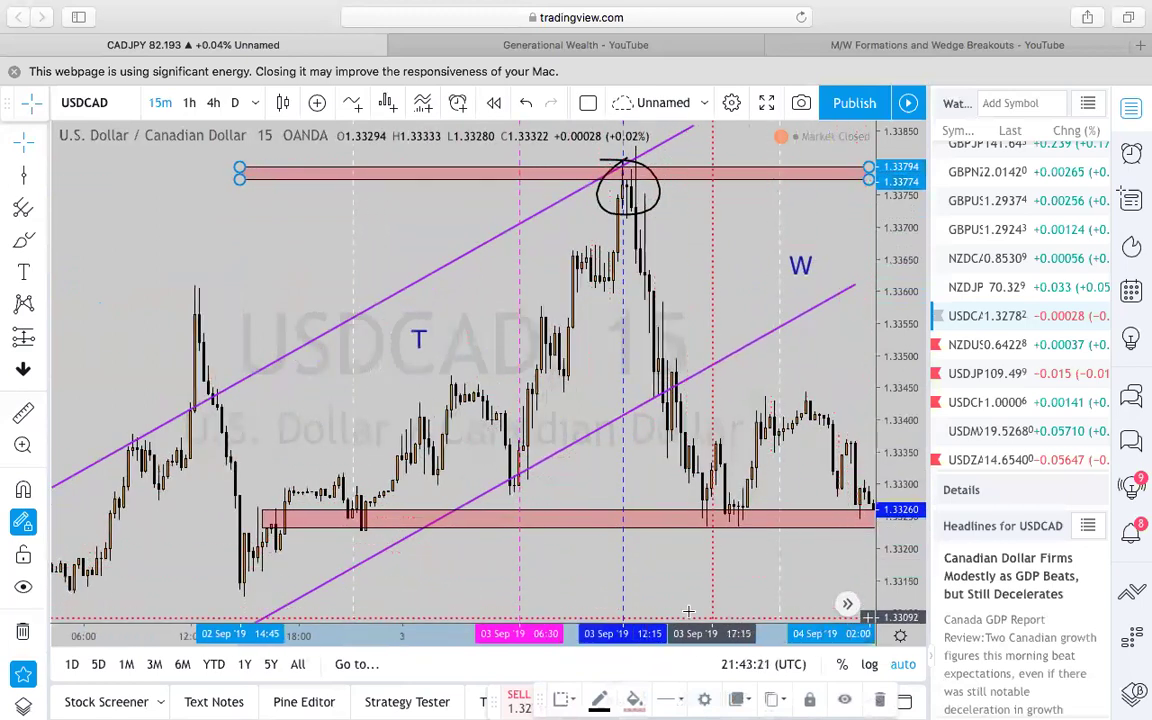
Step: Advance the chart further through 04 Sep '19 and shift the lower zone forward to span 02 Sep '19 18:15 to 04 Sep '19 06:30
left_click(523, 604)
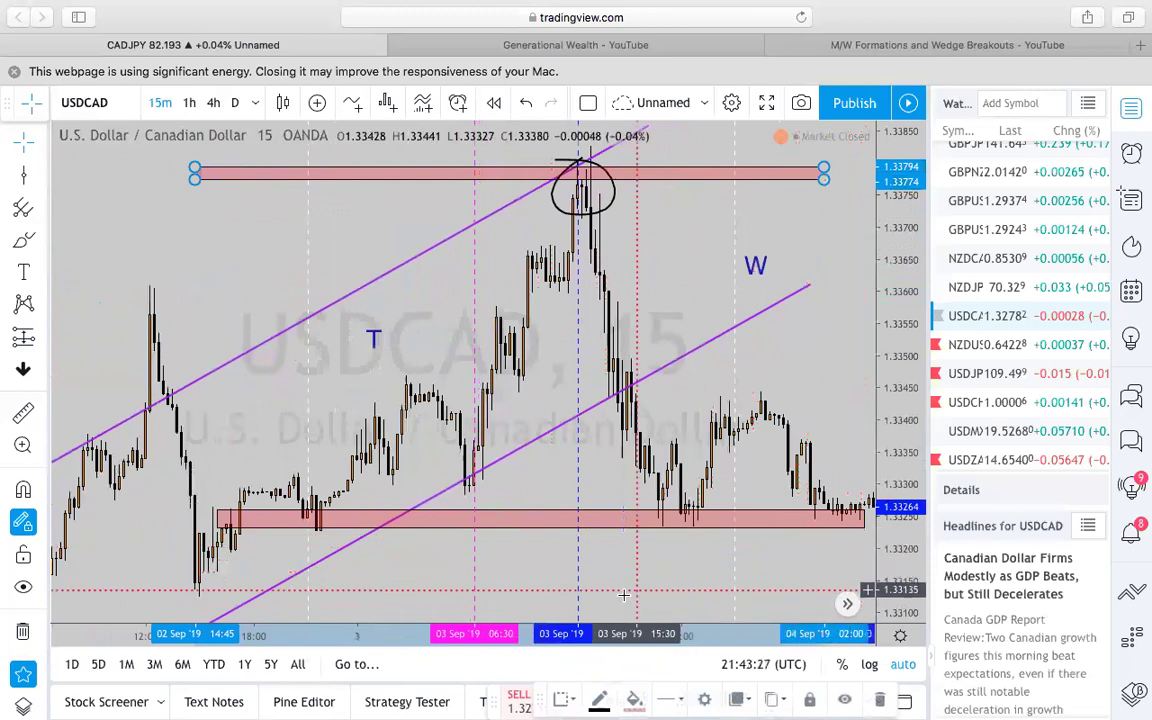
left_click(520, 604)
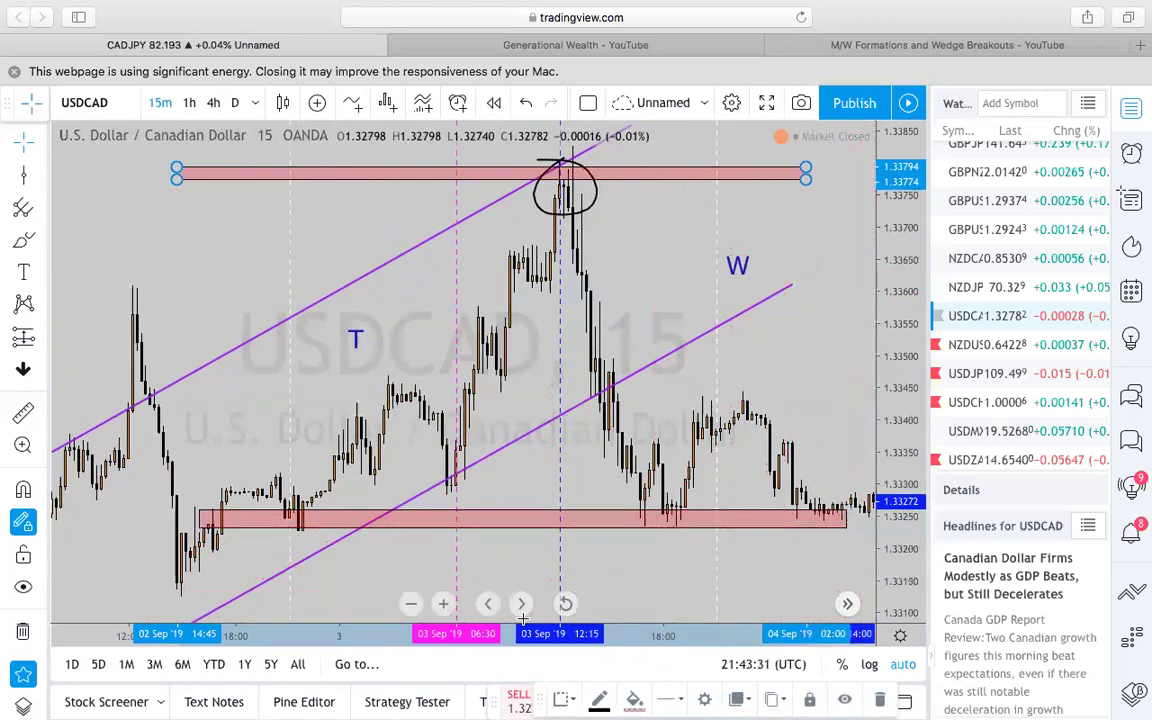
left_click(520, 604)
left_click(520, 604)
left_click(520, 604)
left_click(520, 604)
mouse_move(528, 508)
left_mouse_down()
mouse_move(507, 514)
mouse_move(545, 510)
left_mouse_up()
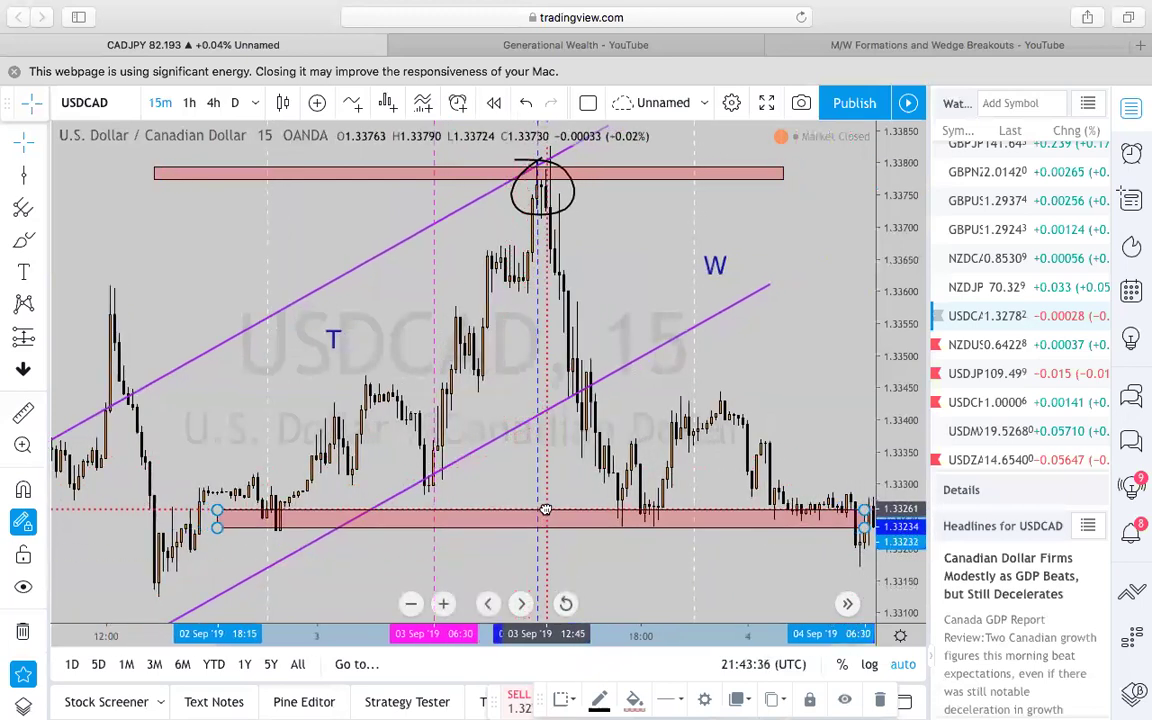
left_click(522, 603)
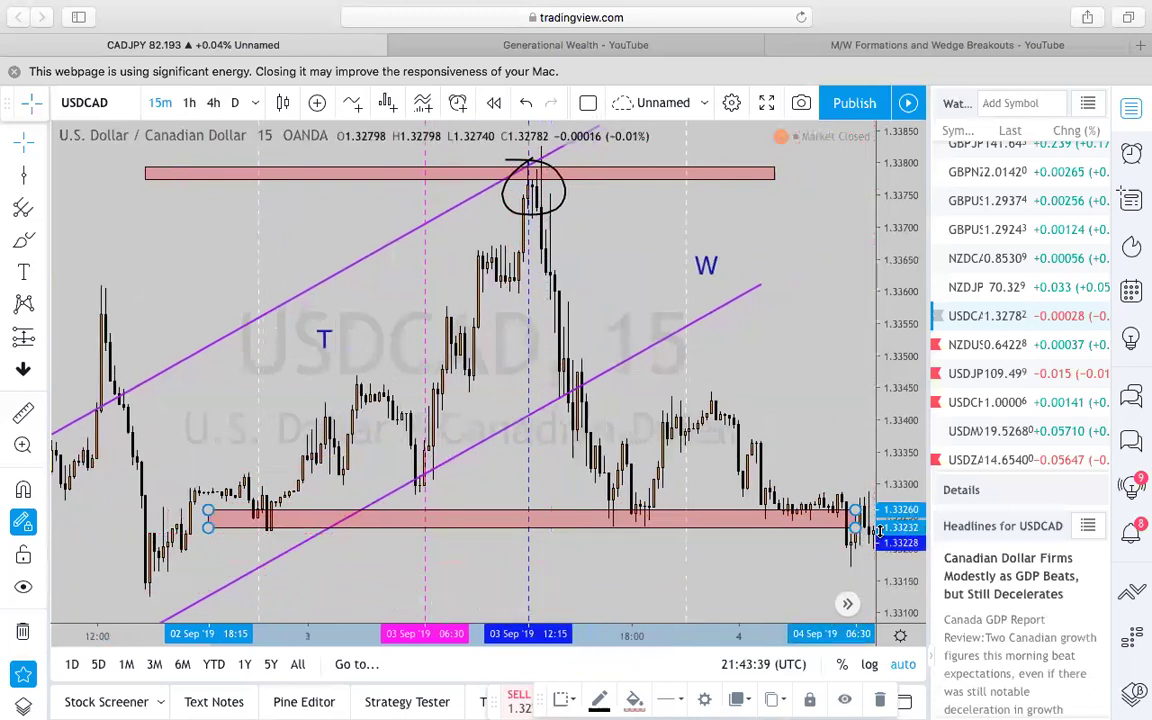
Step: Move the magenta vertical line to 04 Sep '19 06:45 and advance the chart candle by candle past it
left_click_drag(428, 294, 433, 296)
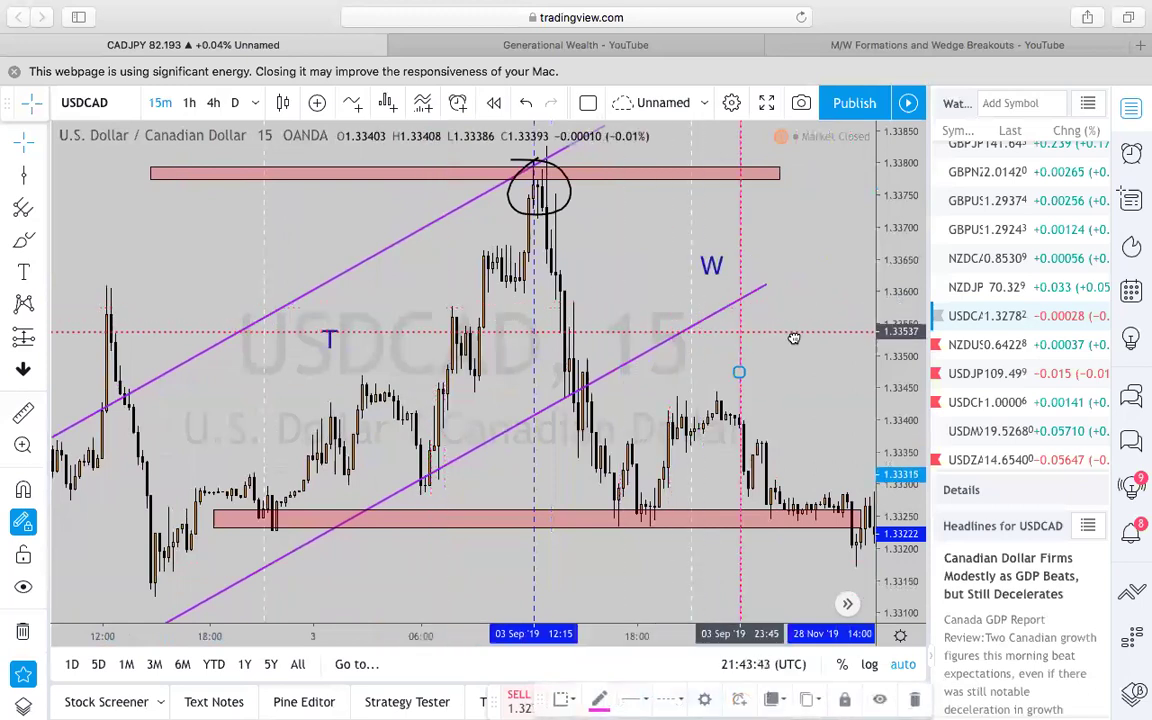
left_click_drag(860, 372, 860, 342)
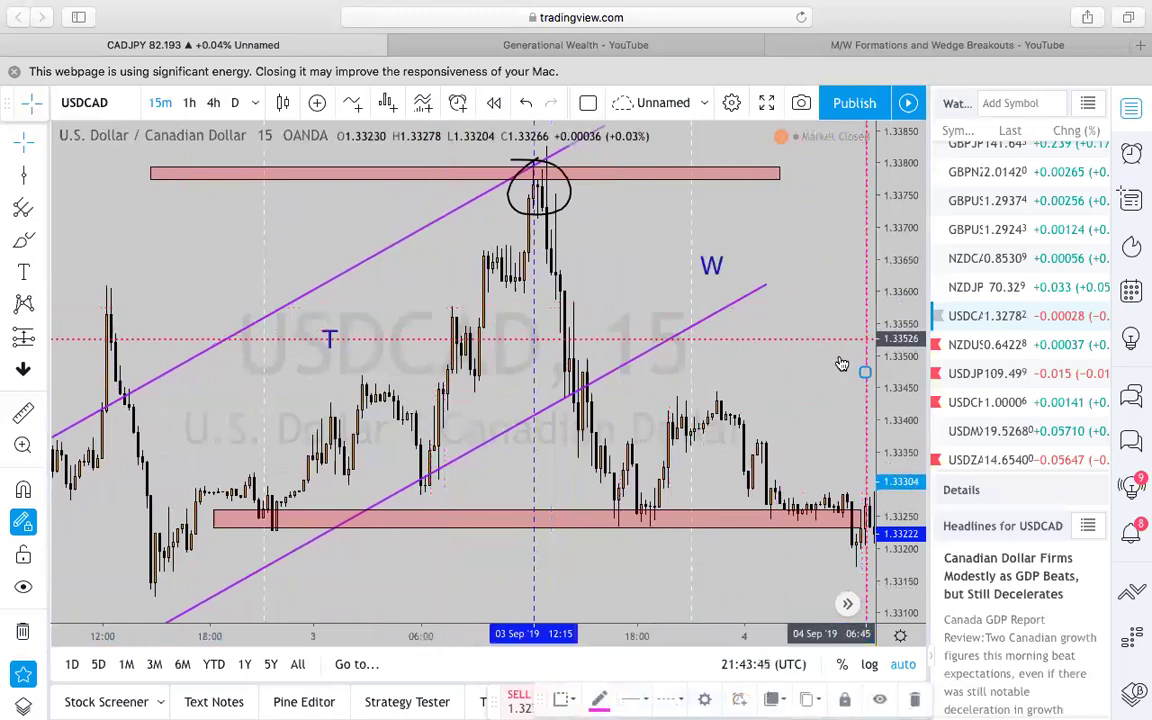
left_click(520, 603)
left_click(519, 605)
left_click(519, 605)
left_click(518, 605)
left_click(517, 605)
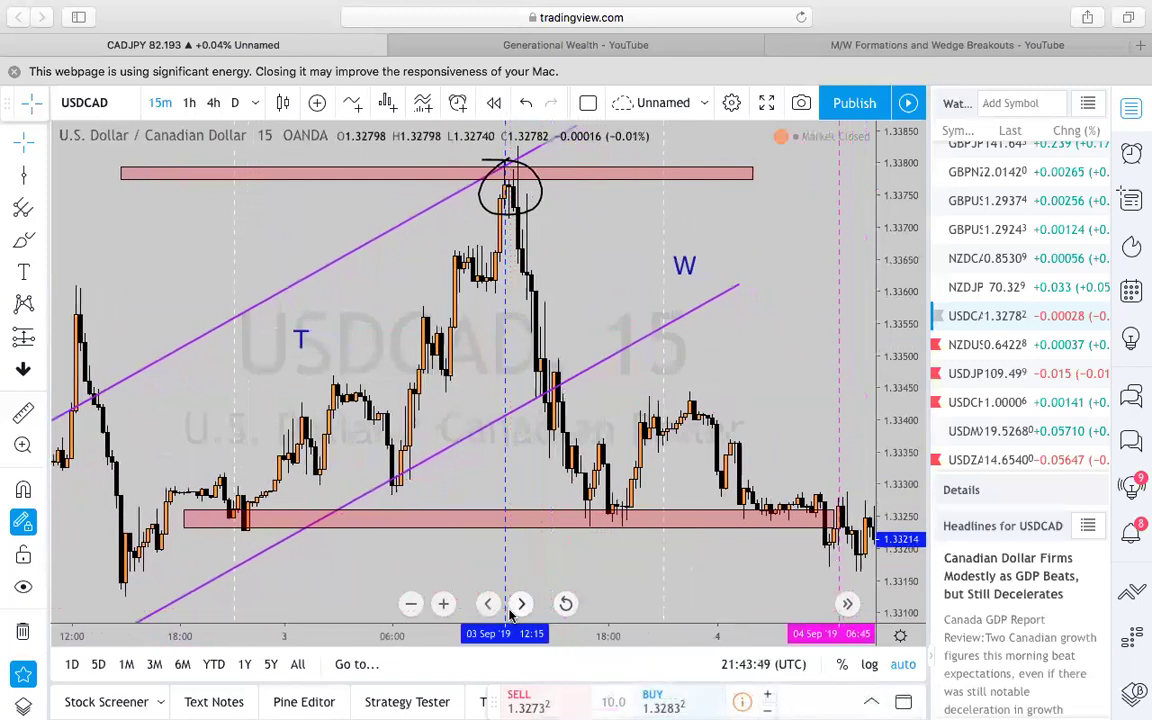
left_click(518, 606)
left_click(519, 606)
left_click(520, 606)
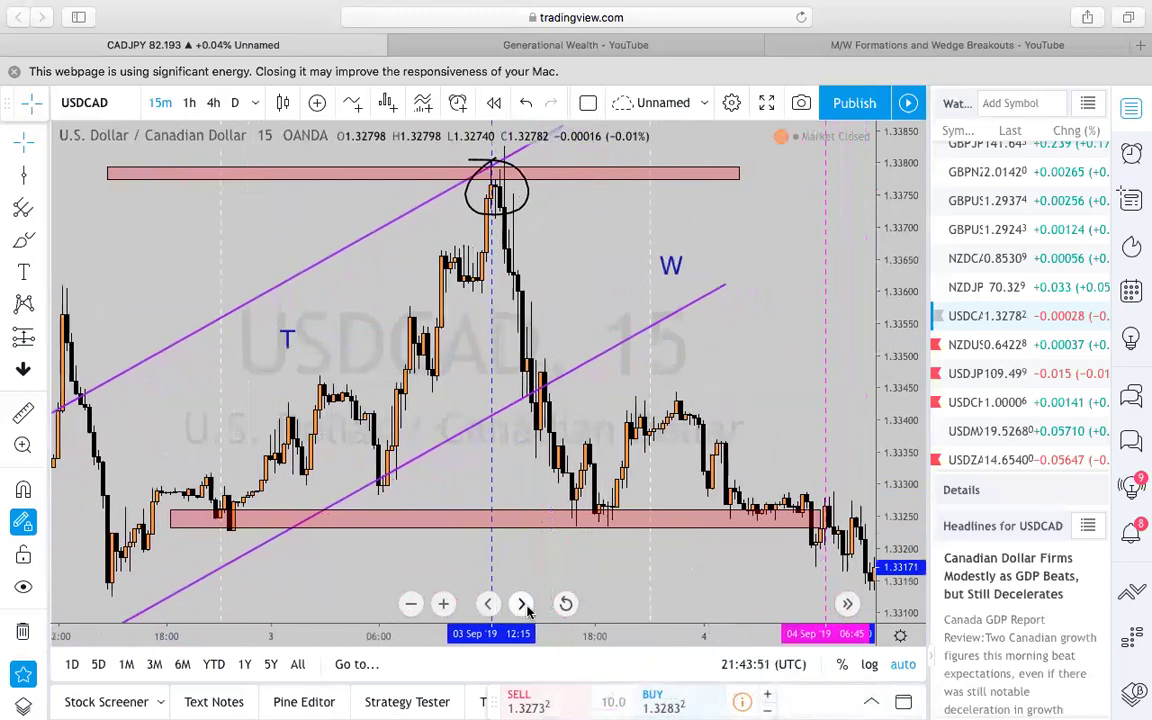
Step: Lower the bottom zone to about 1.33178–1.33150 near the new day's low, and advance the chart to the sharp drop
scroll(503, 555, "left", 5)
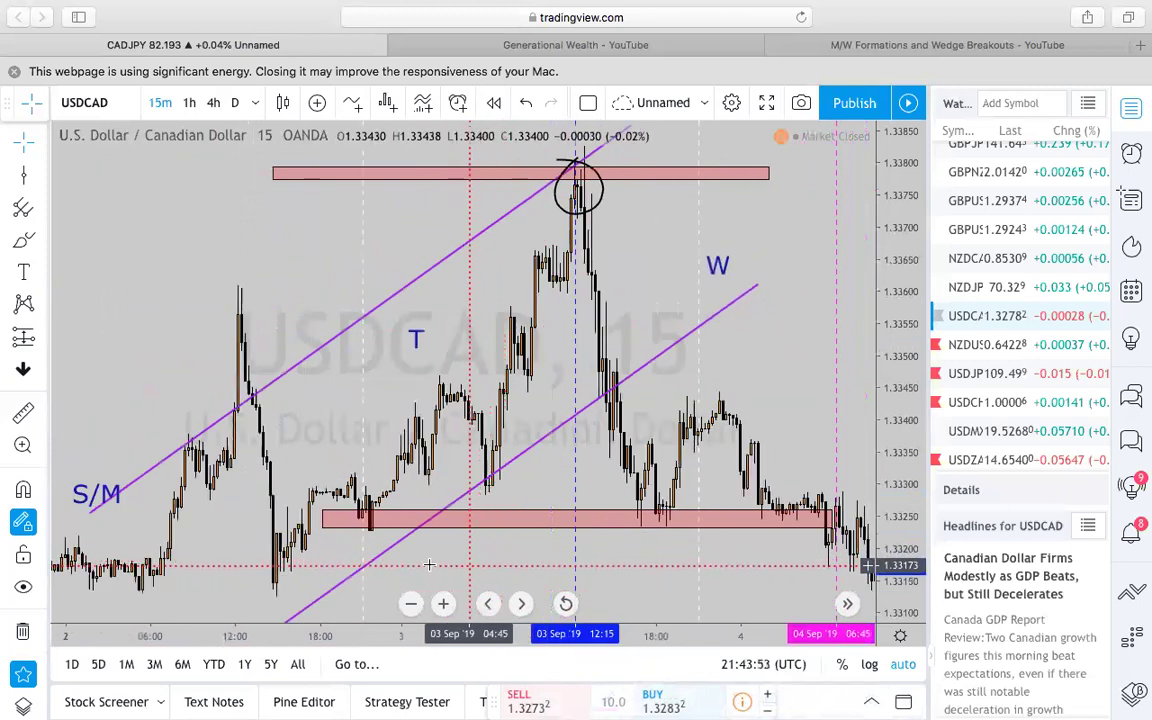
mouse_move(507, 517)
left_mouse_down()
mouse_move(504, 550)
mouse_move(460, 570)
mouse_move(517, 563)
left_mouse_up()
left_click_drag(600, 300, 576, 298)
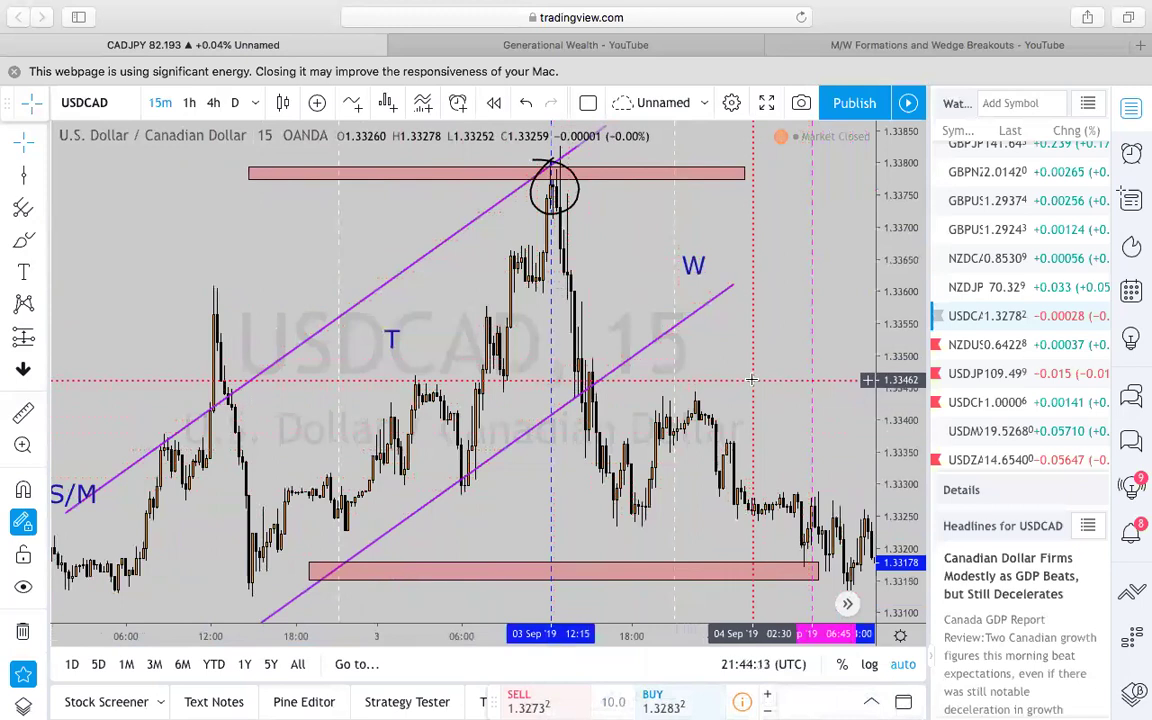
scroll(738, 377, "up", 1)
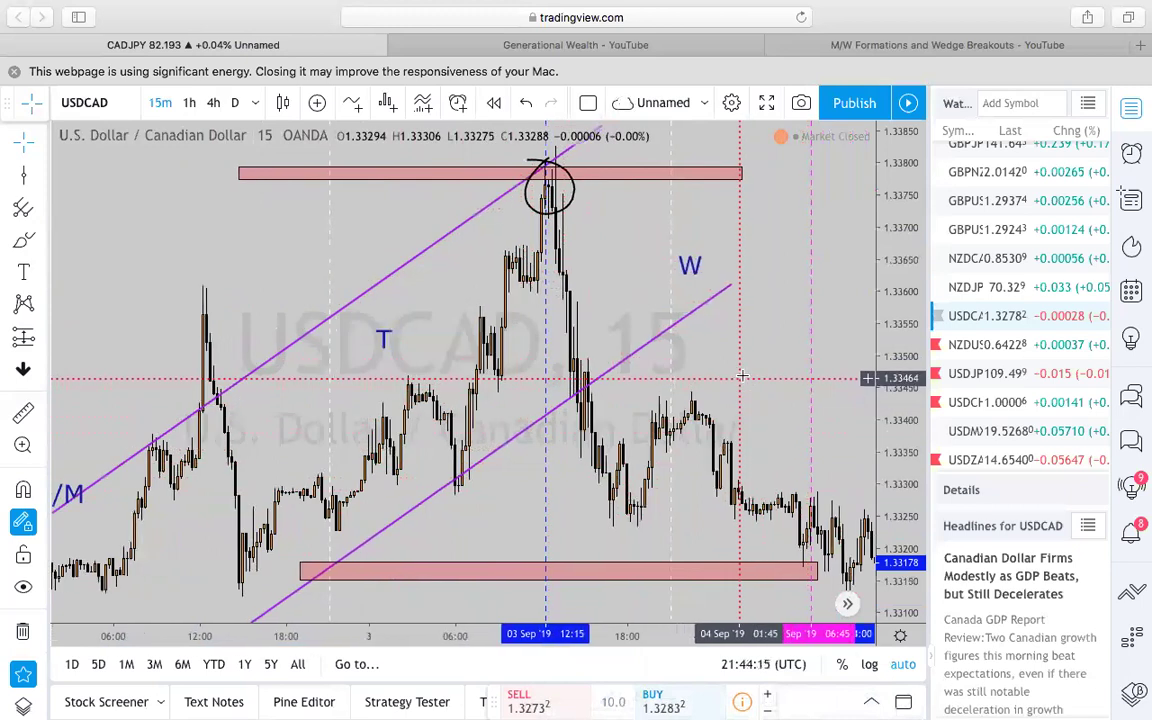
scroll(730, 374, "right", 2)
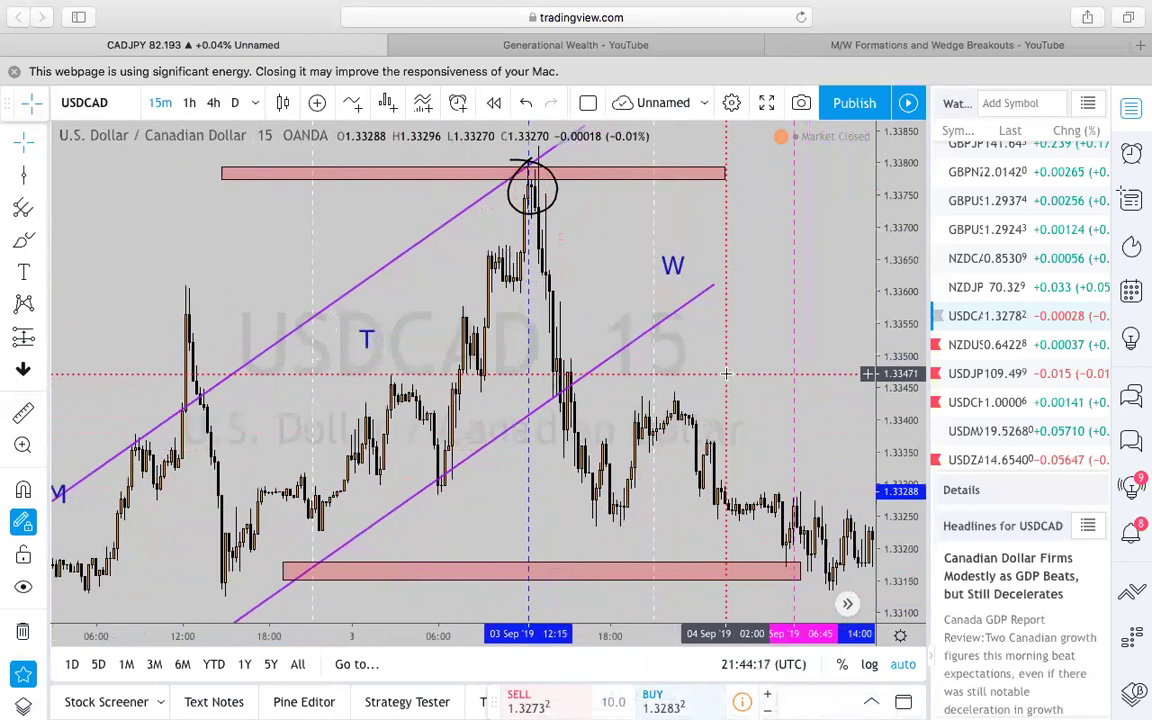
scroll(726, 374, "up", 1)
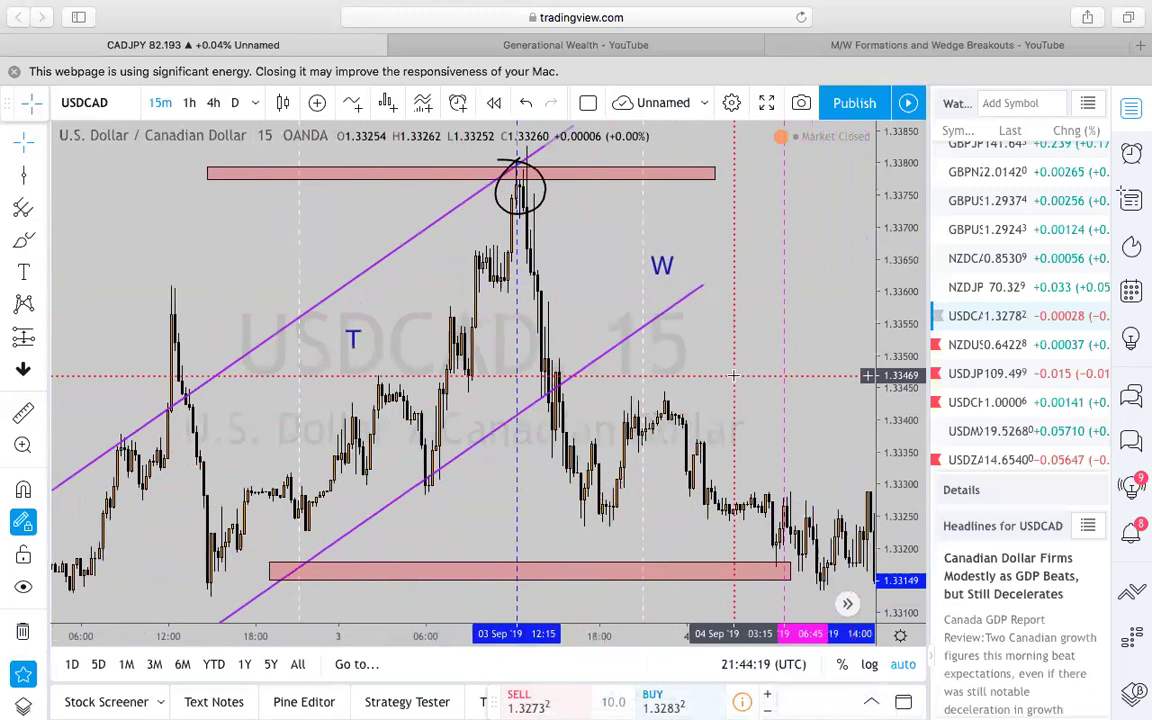
scroll(748, 376, "right", 3)
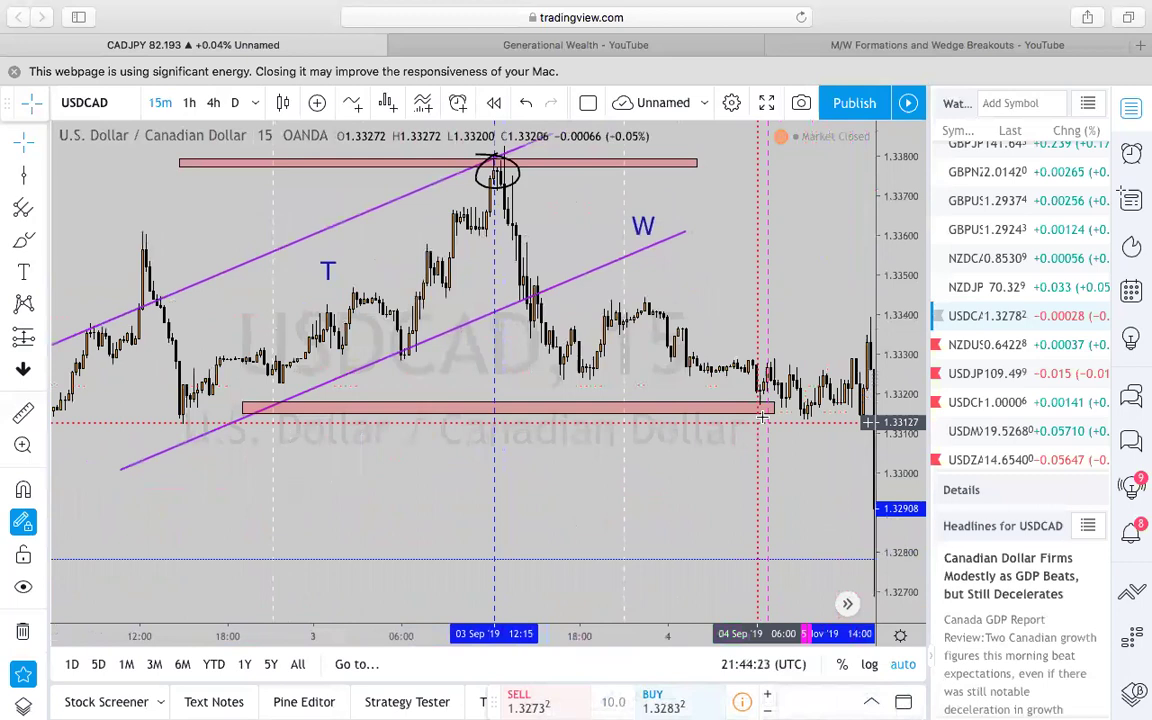
Step: Move the blue vertical line to 04 Sep '19 13:45 and advance the chart to examine the fall that follows
left_click(493, 494)
key("Delete")
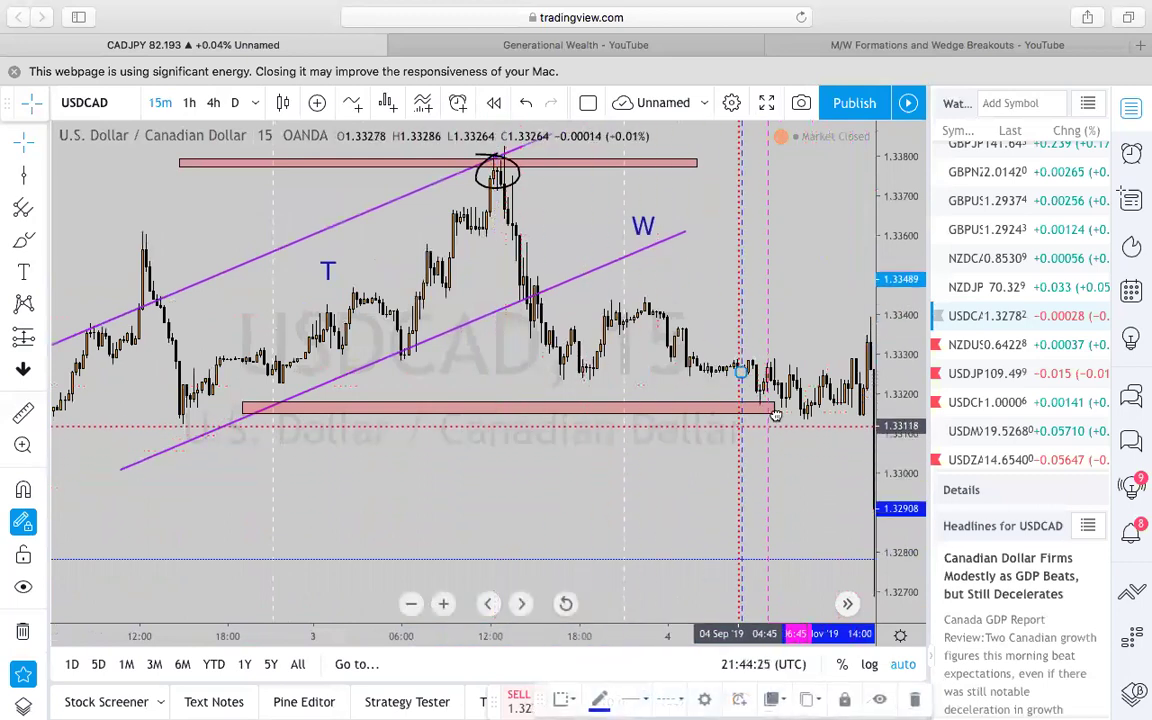
scroll(724, 443, "right", 5)
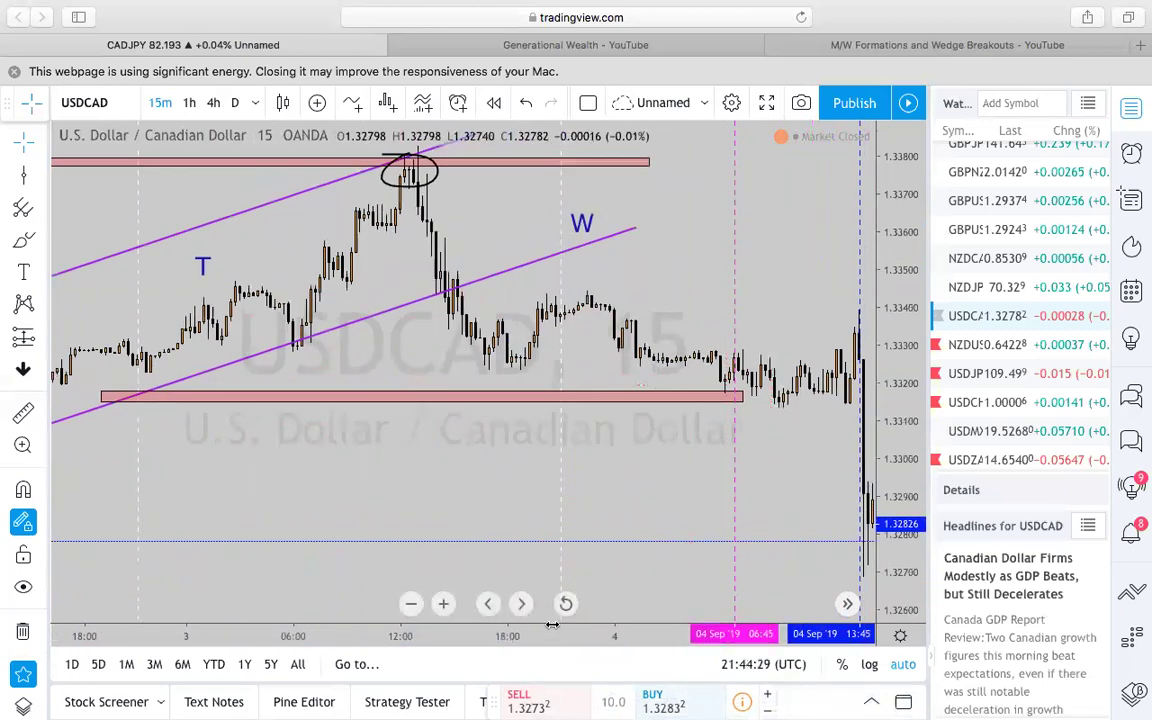
left_click(521, 604)
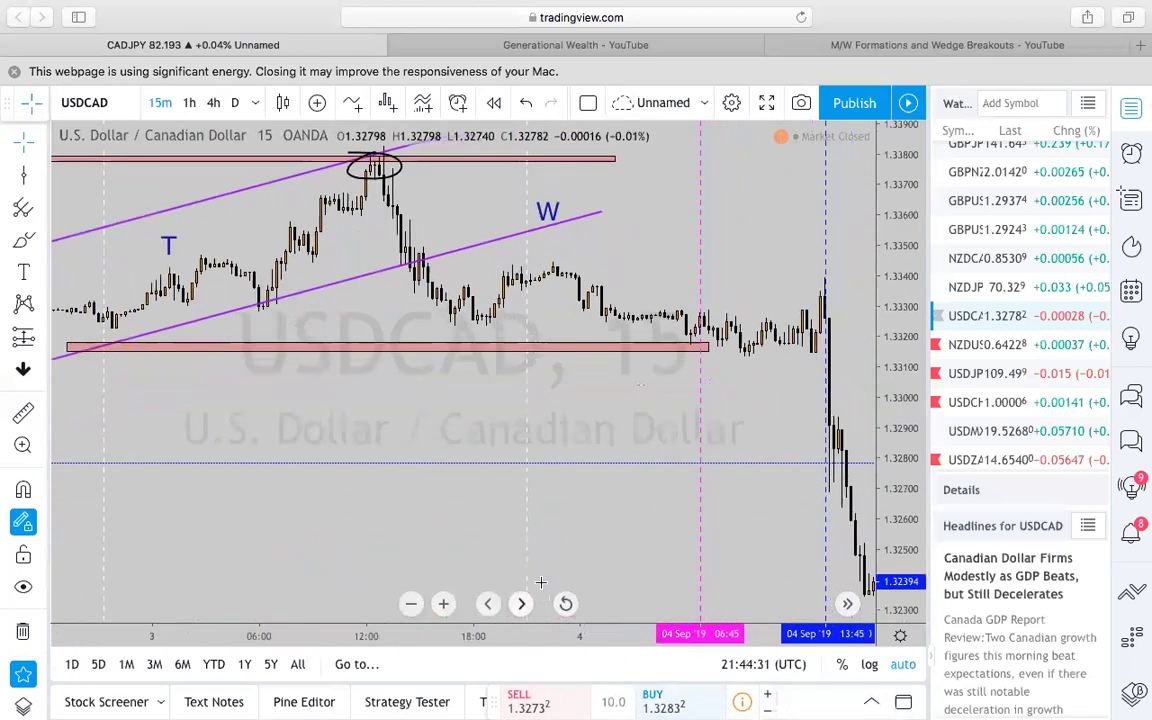
left_click(521, 604)
left_click(490, 605)
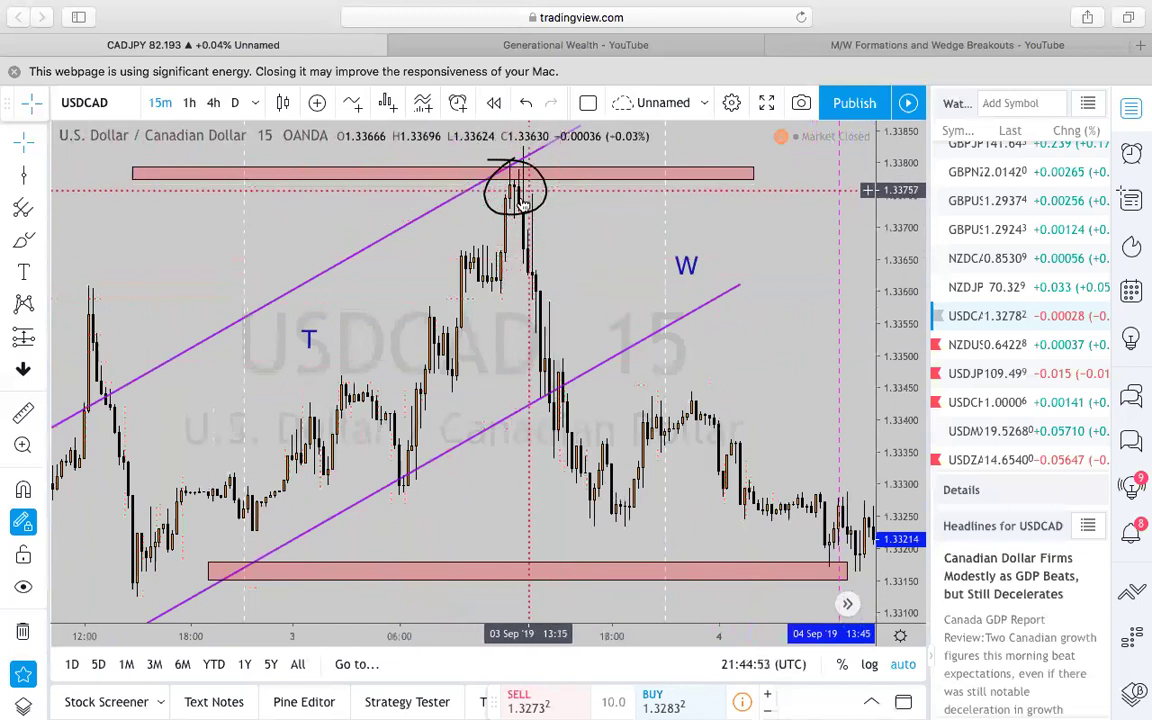
Step: Place the lower zone under the lows at about 1.33156–1.33132, stretching from 02 Sep '19 03:45 to 04 Sep '19 08:15
right_click(594, 257)
left_click_drag(552, 245, 498, 245)
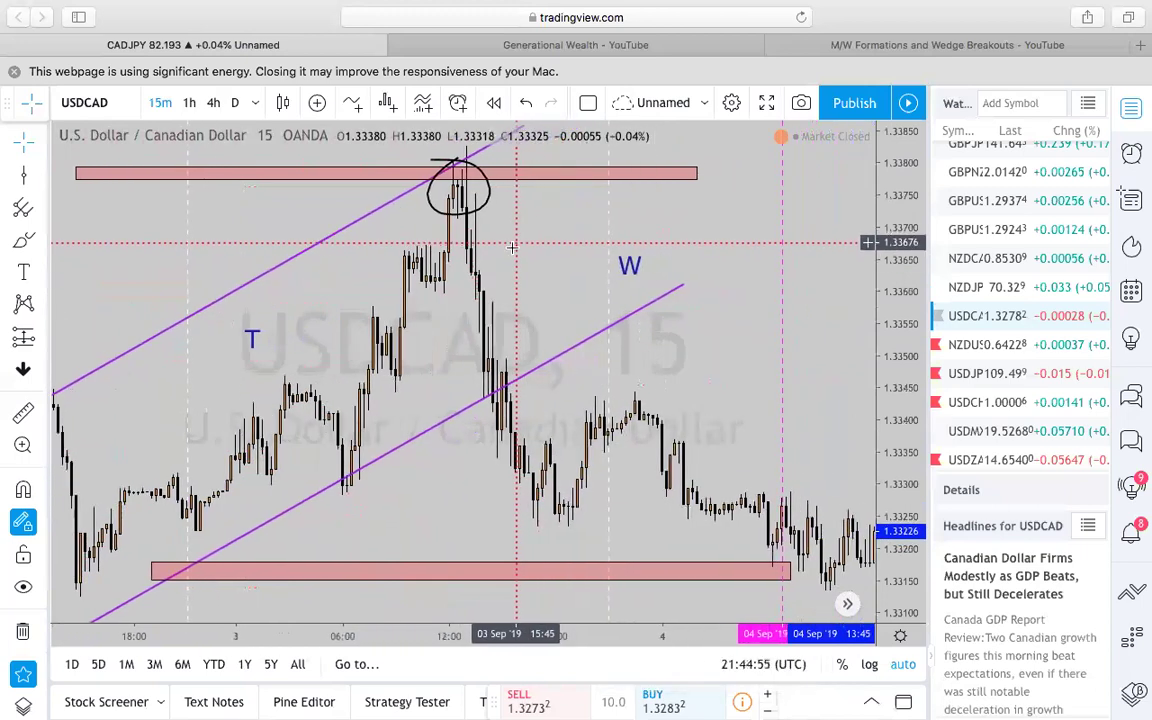
scroll(548, 260, "left", 4)
scroll(474, 460, "left", 5)
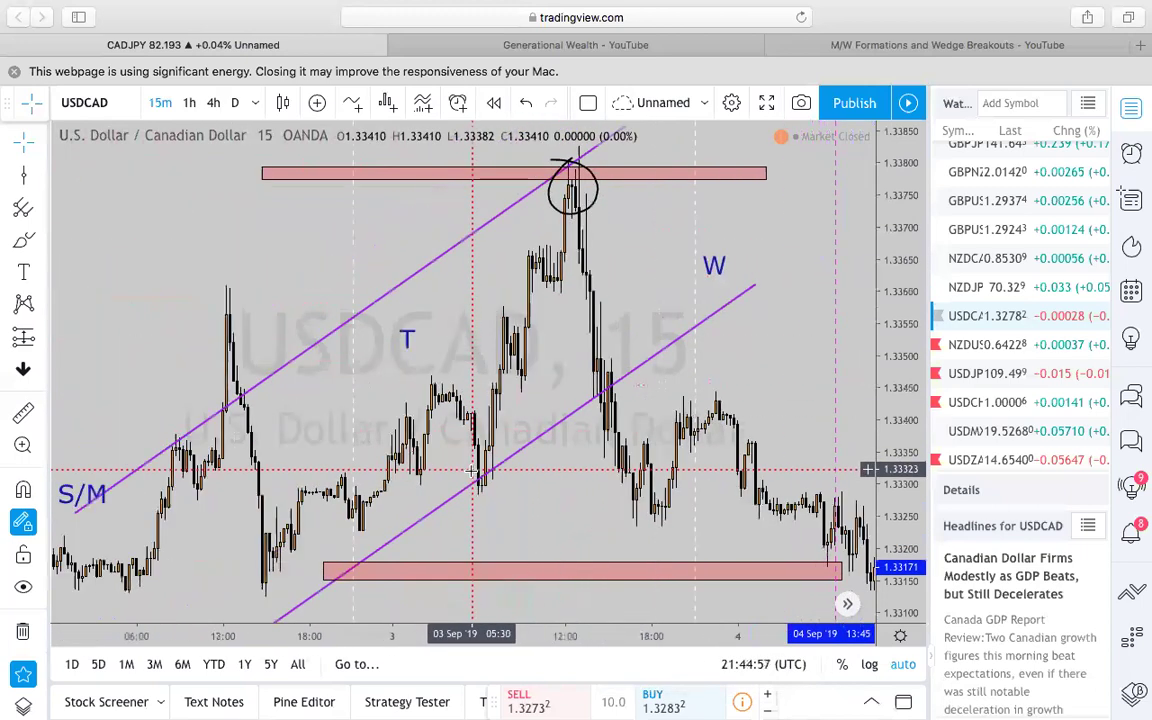
left_click(460, 562)
left_click_drag(460, 562, 264, 573)
left_click_drag(647, 578, 829, 578)
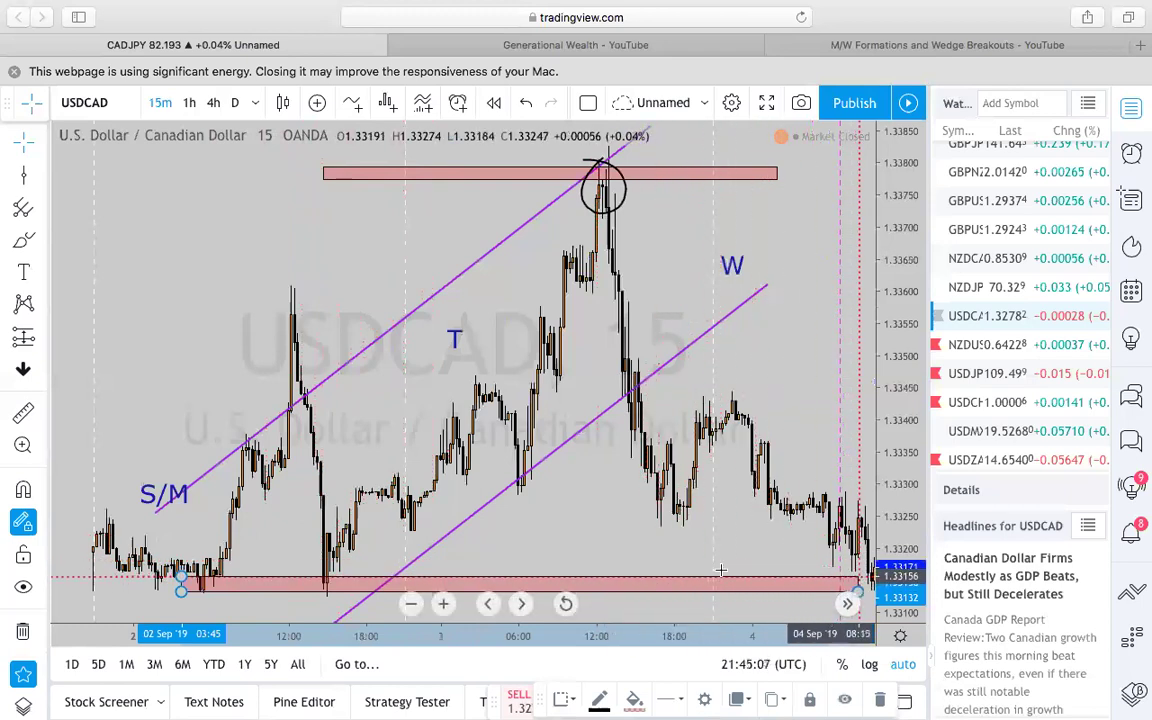
Step: Raise the lower zone so its lower edge is at 1.33244 and its start is at 01 Sep '19 22:30
left_click_drag(555, 570, 488, 503)
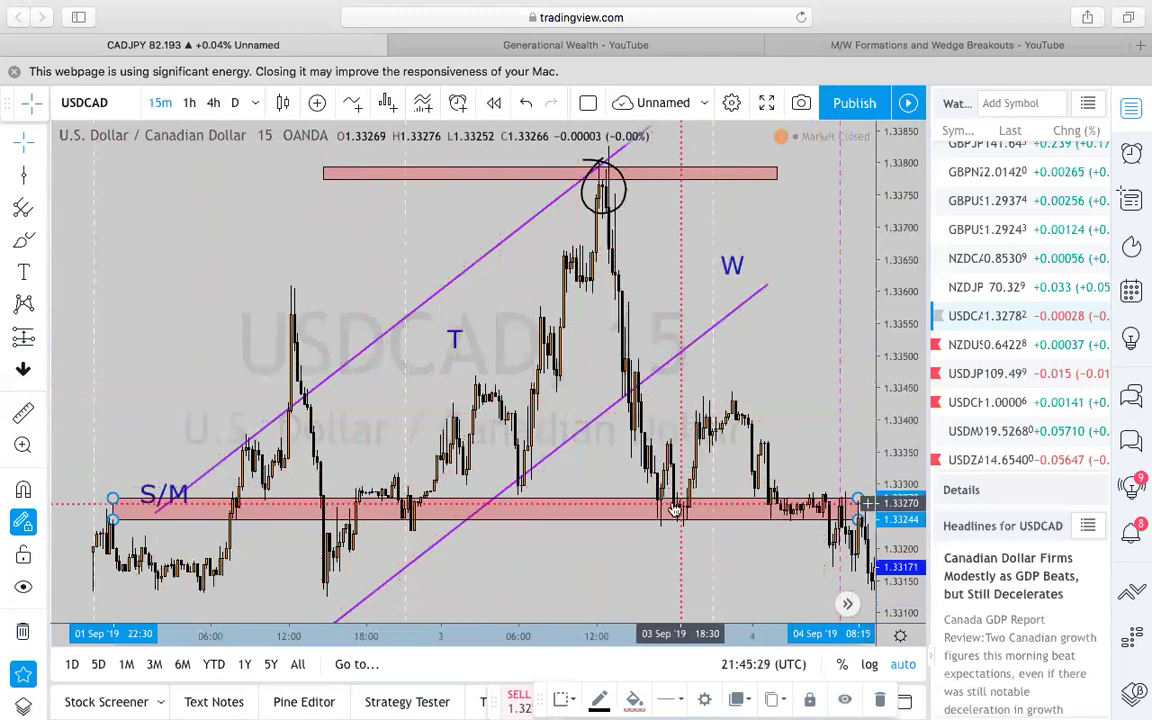
right_click(658, 551)
left_click_drag(582, 553, 552, 553)
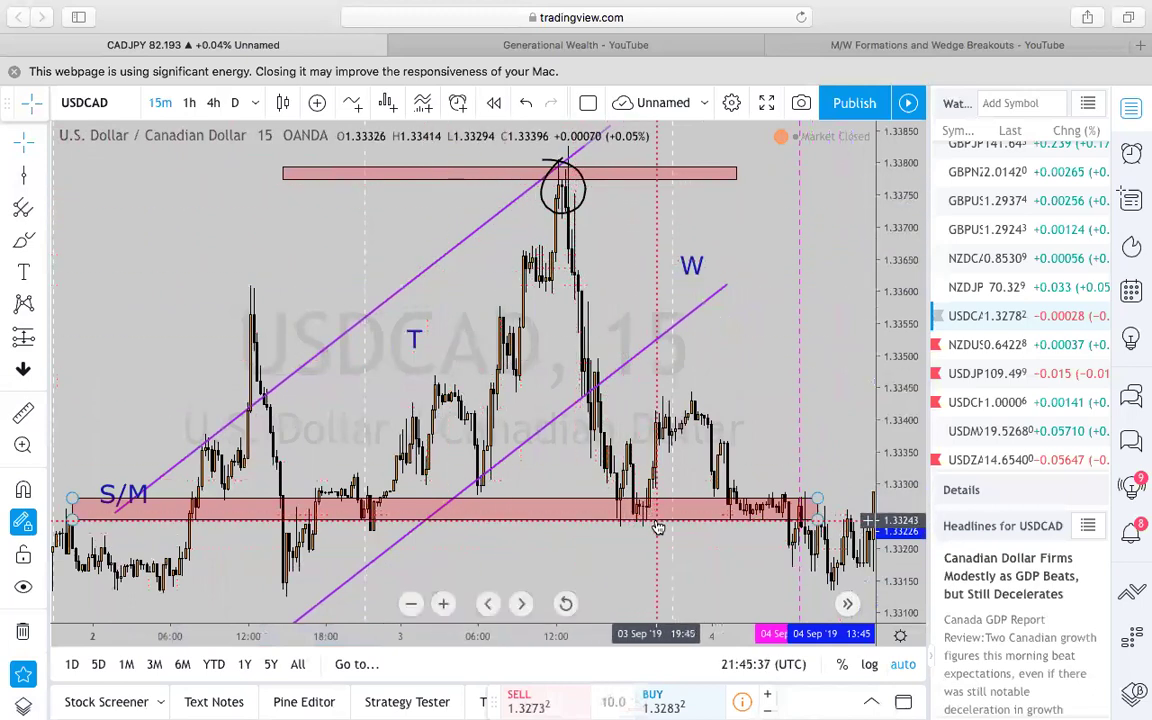
Step: Zoom out and examine the whole move from the S/M day through the drop after the 04 Sep '19 13:45 line
left_click_drag(666, 550, 352, 527)
scroll(430, 400, "down", 3)
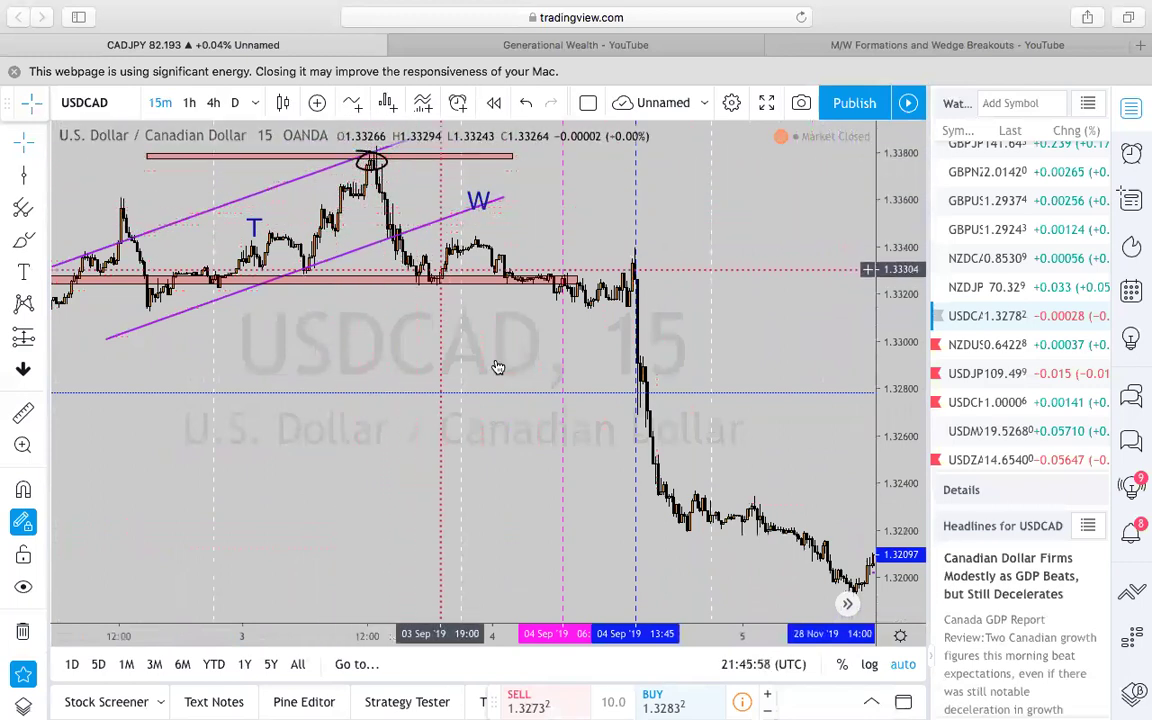
left_click_drag(559, 493, 563, 493)
scroll(563, 493, "down", 2)
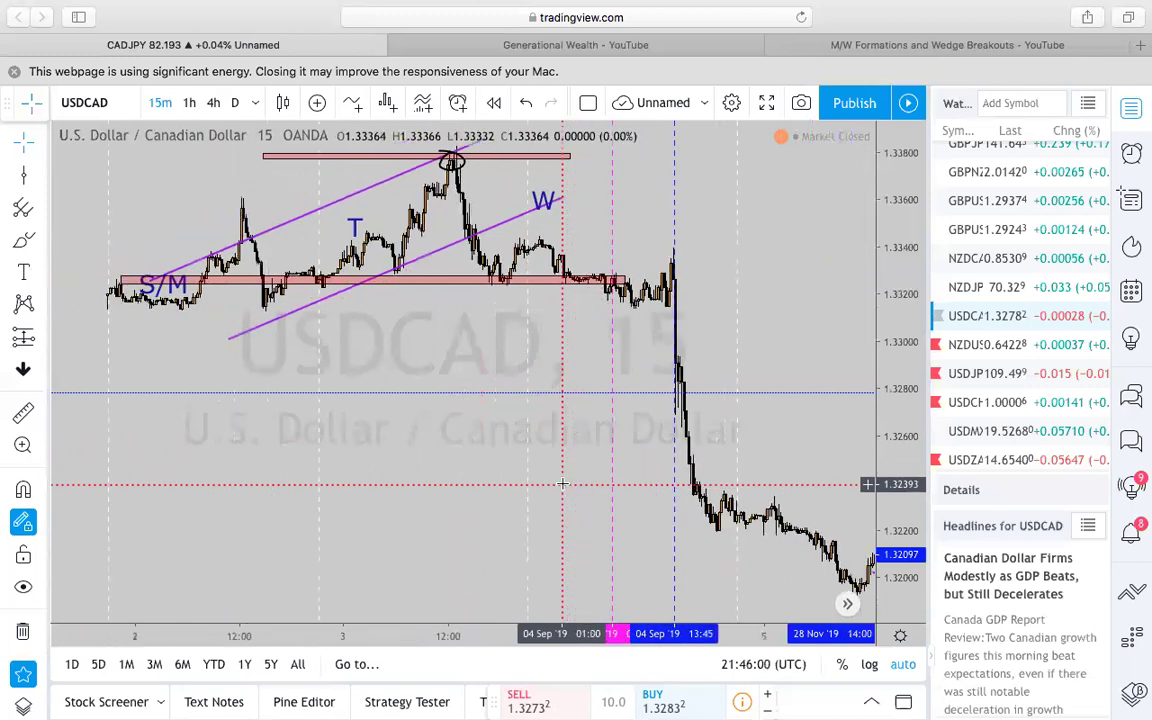
scroll(563, 493, "down", 1)
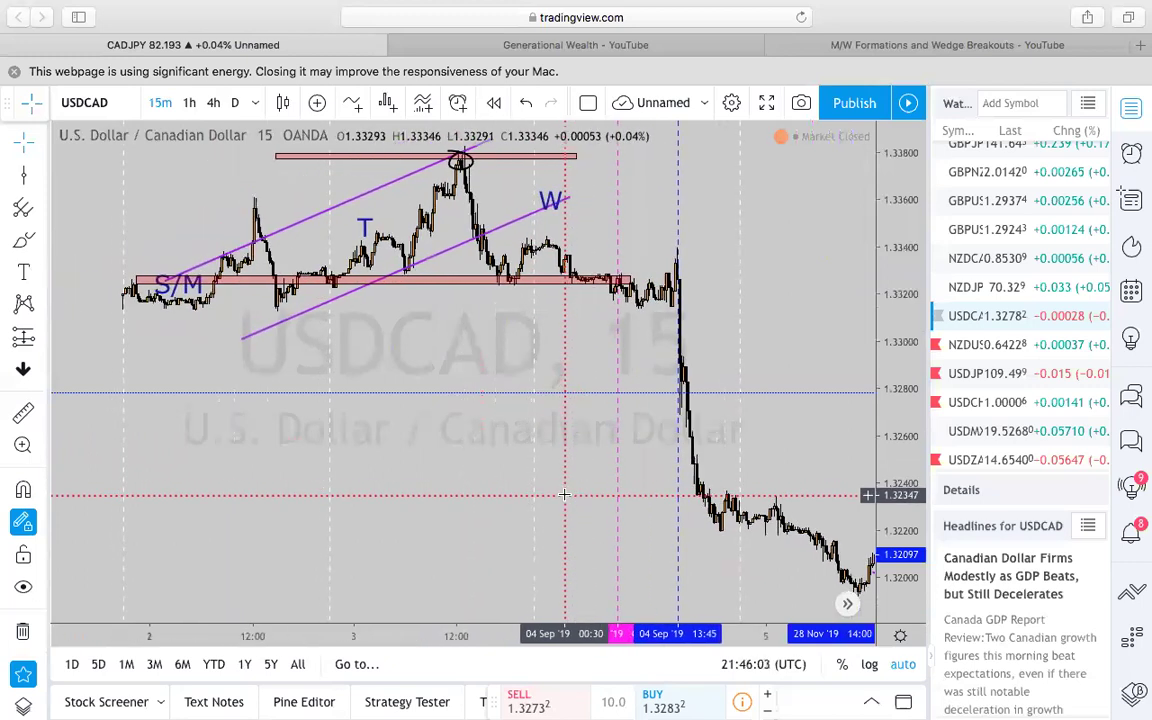
scroll(566, 494, "down", 6)
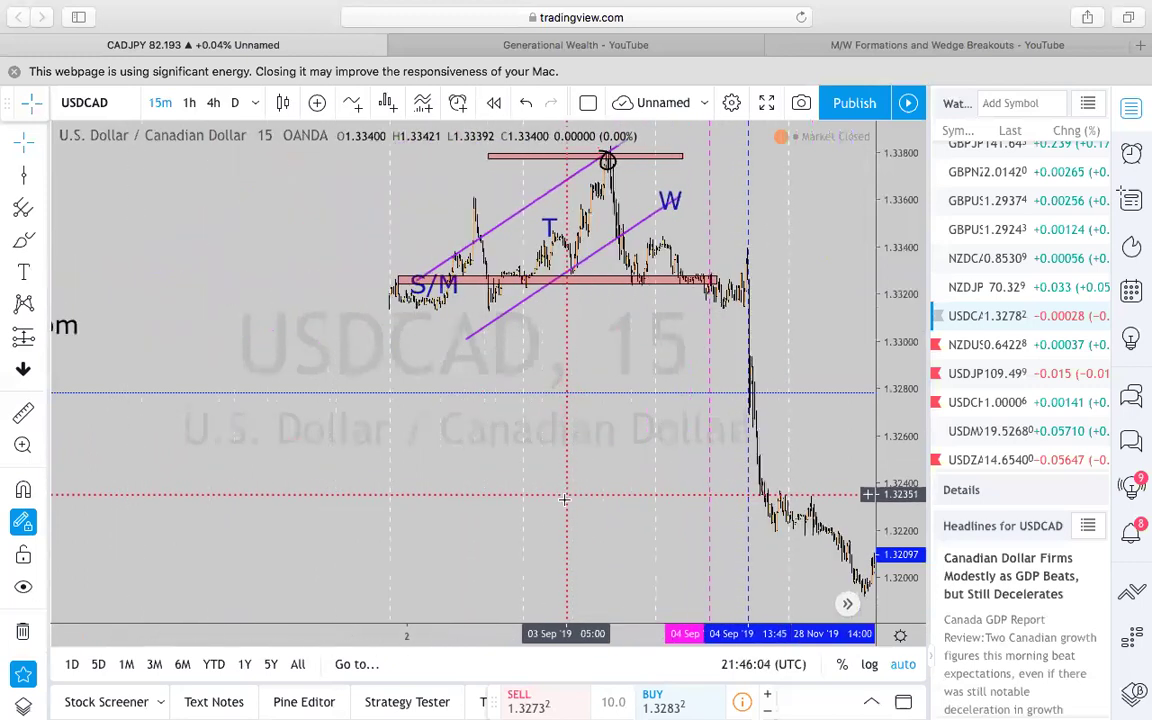
left_click_drag(413, 503, 562, 413)
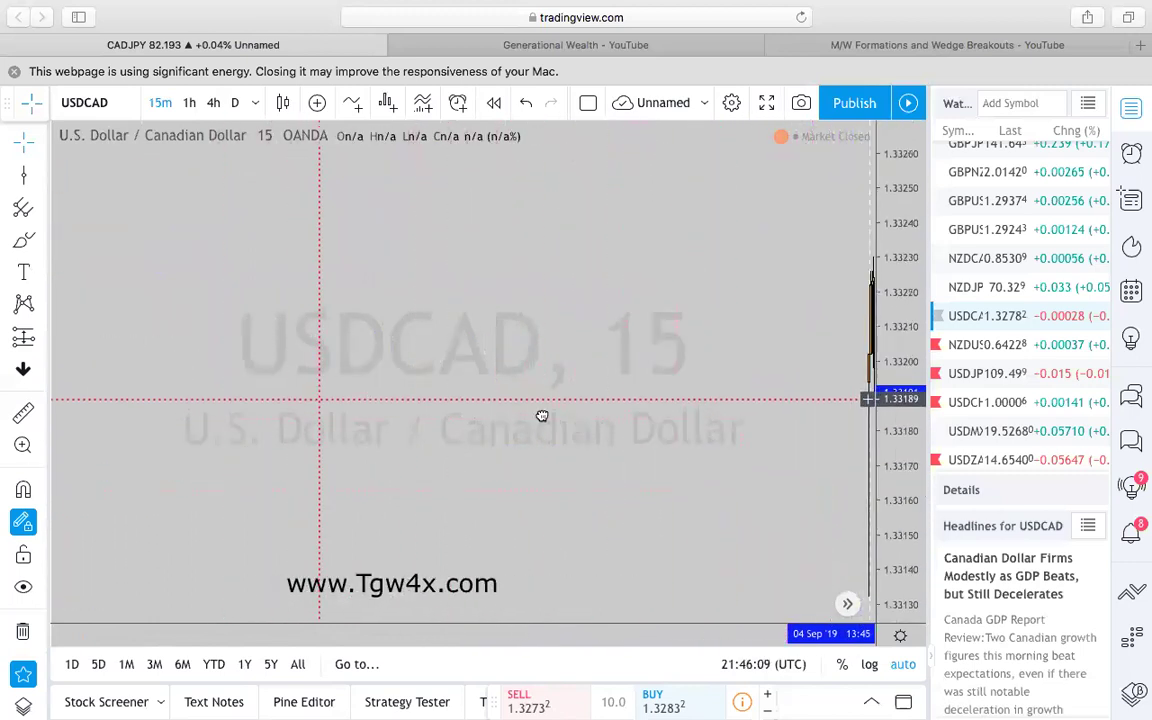